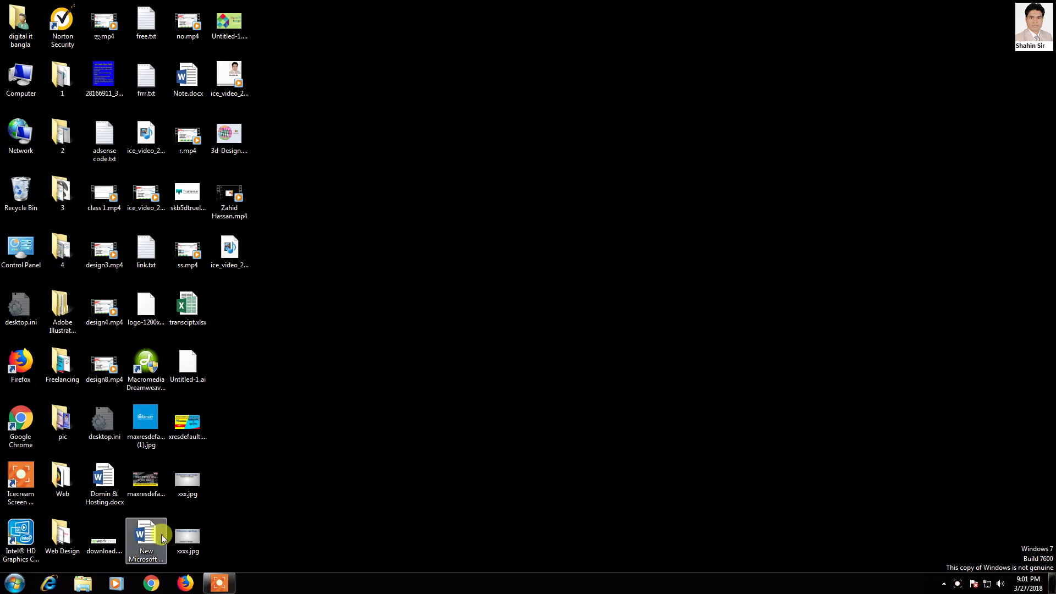
# Step: Launch Adobe Illustrator CS from the Windows 7 Start menu
pyautogui.click(12, 584)
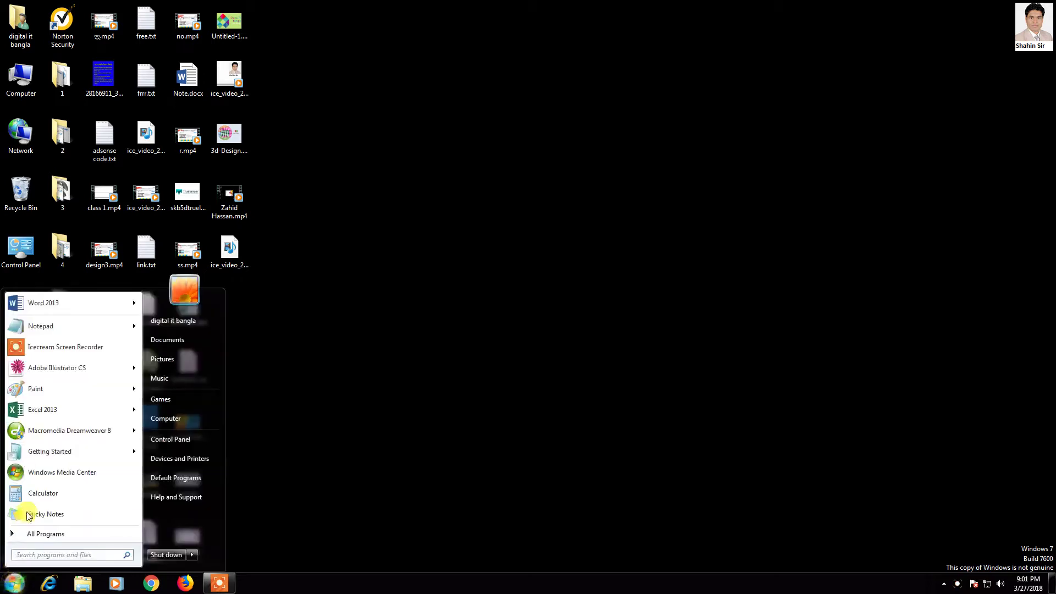
pyautogui.click(58, 374)
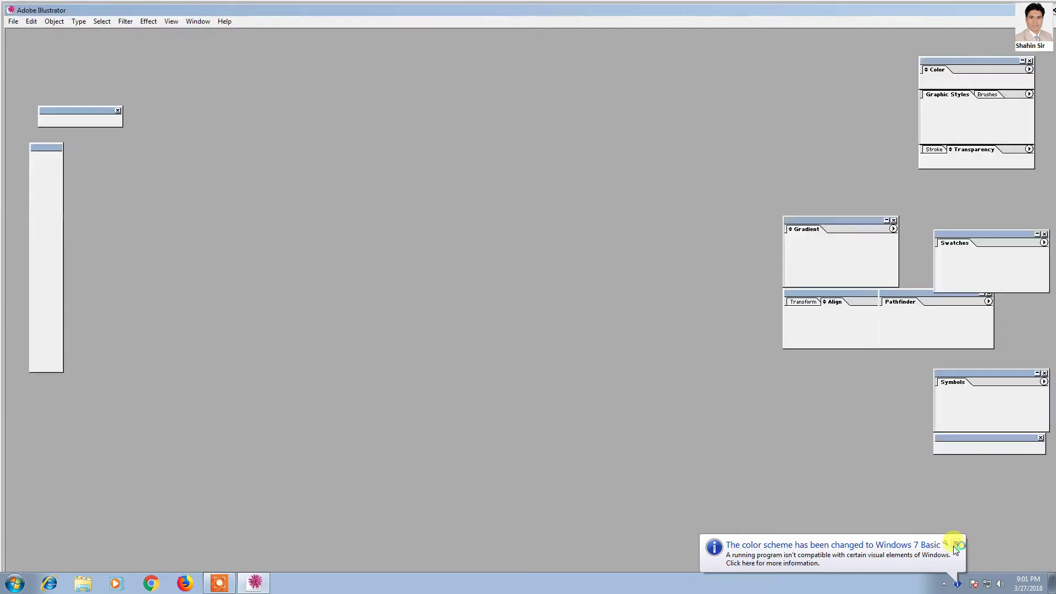
# Step: Create a new A4 CMYK document, zoom in, and show the grid
pyautogui.click(620, 396)
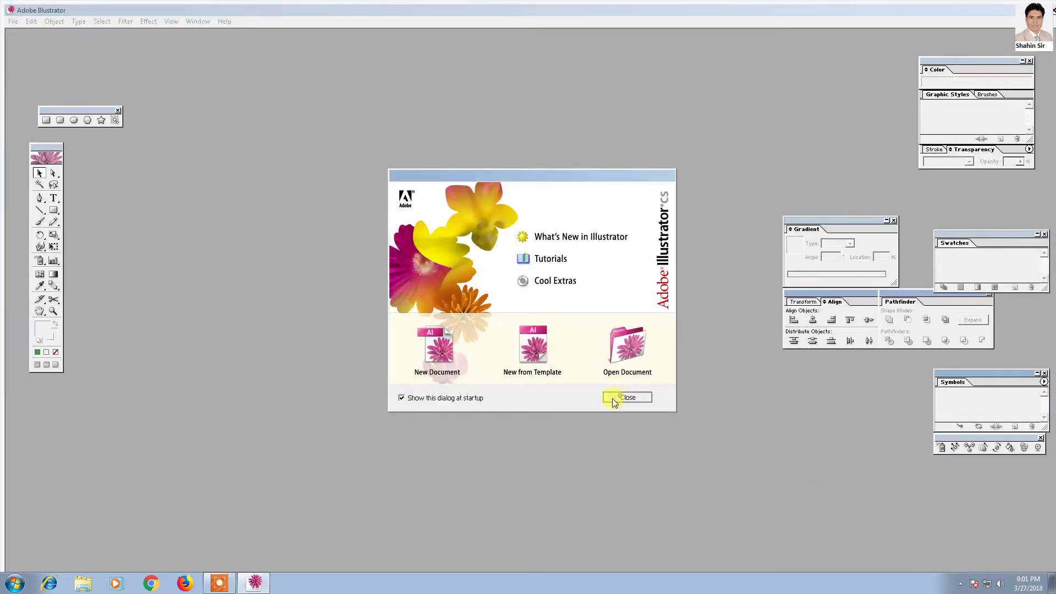
pyautogui.click(13, 22)
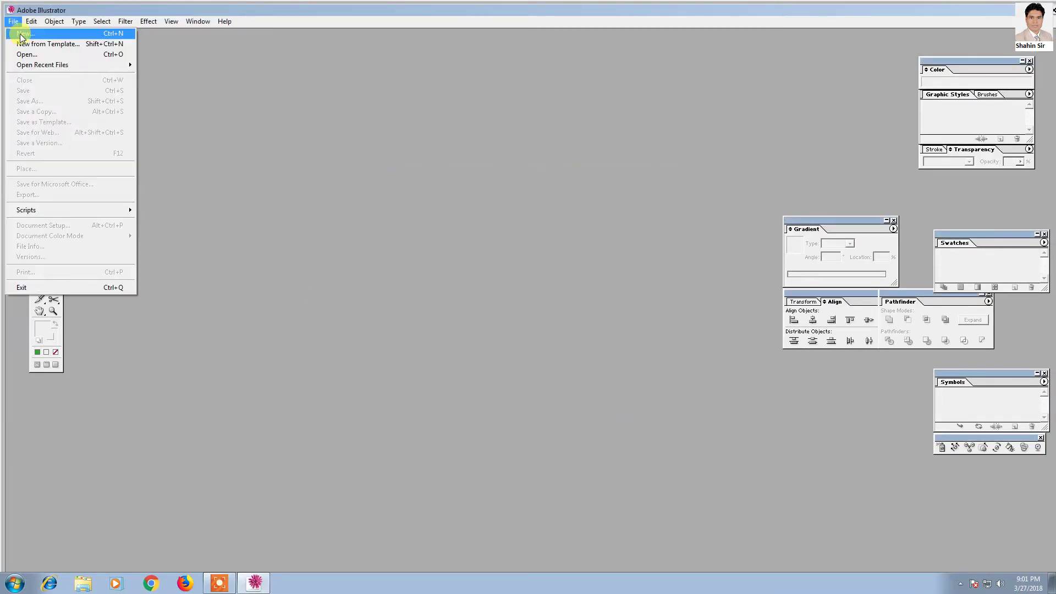
pyautogui.click(21, 31)
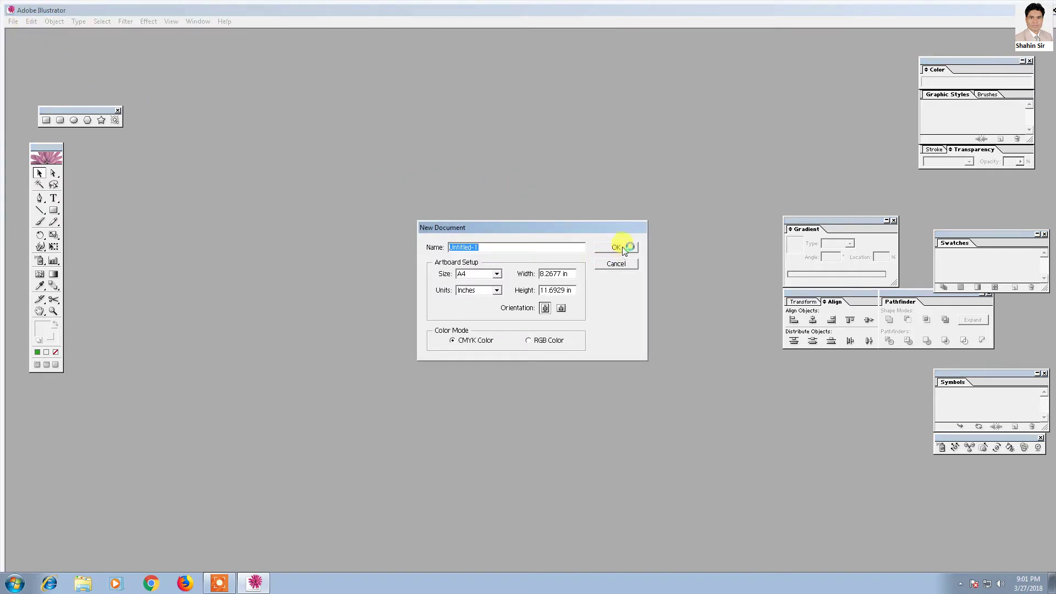
pyautogui.click(623, 247)
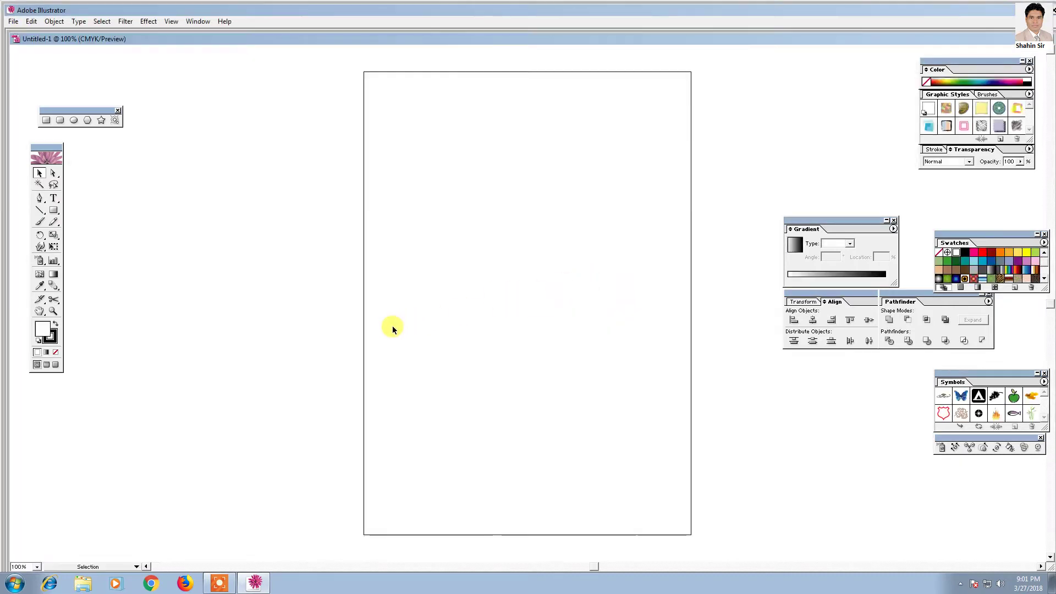
pyautogui.hotkey('ctrl', '+')
pyautogui.hotkey('ctrl', '+')
pyautogui.hotkey('ctrl', '+')
pyautogui.hotkey('ctrl', '+')
pyautogui.hotkey('ctrl', "'")
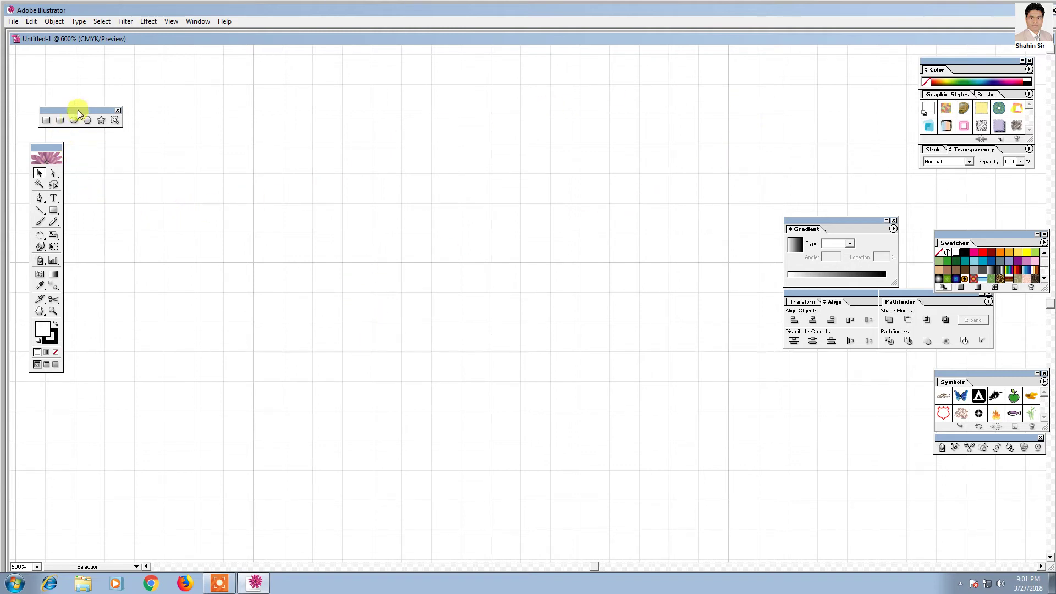
# Step: Draw a small circle near the top-left of the canvas with the Ellipse tool
pyautogui.moveTo(78, 110); pyautogui.dragTo(118, 77)
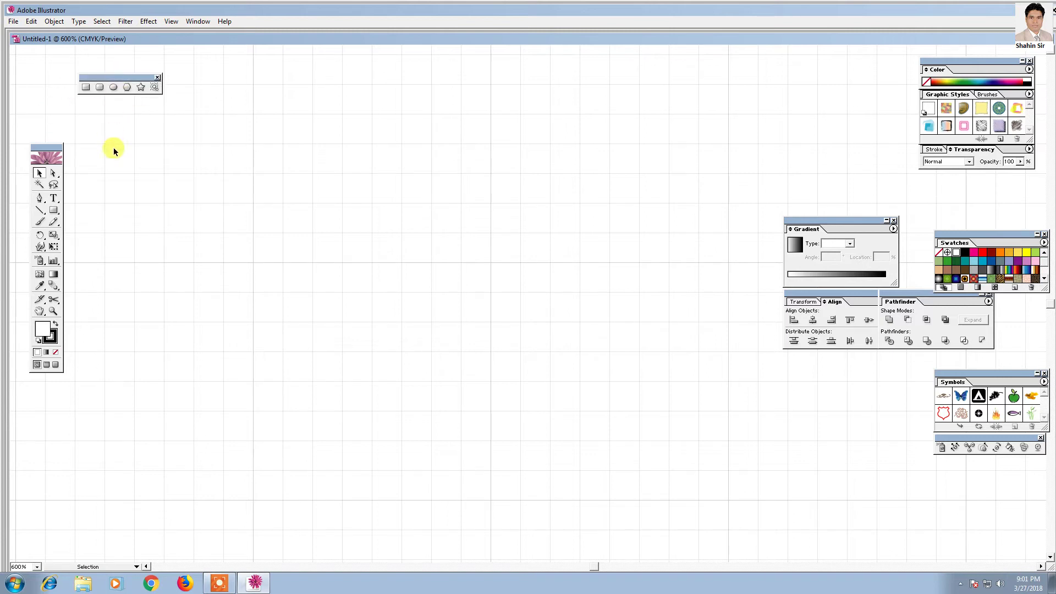
pyautogui.moveTo(47, 147); pyautogui.dragTo(50, 122)
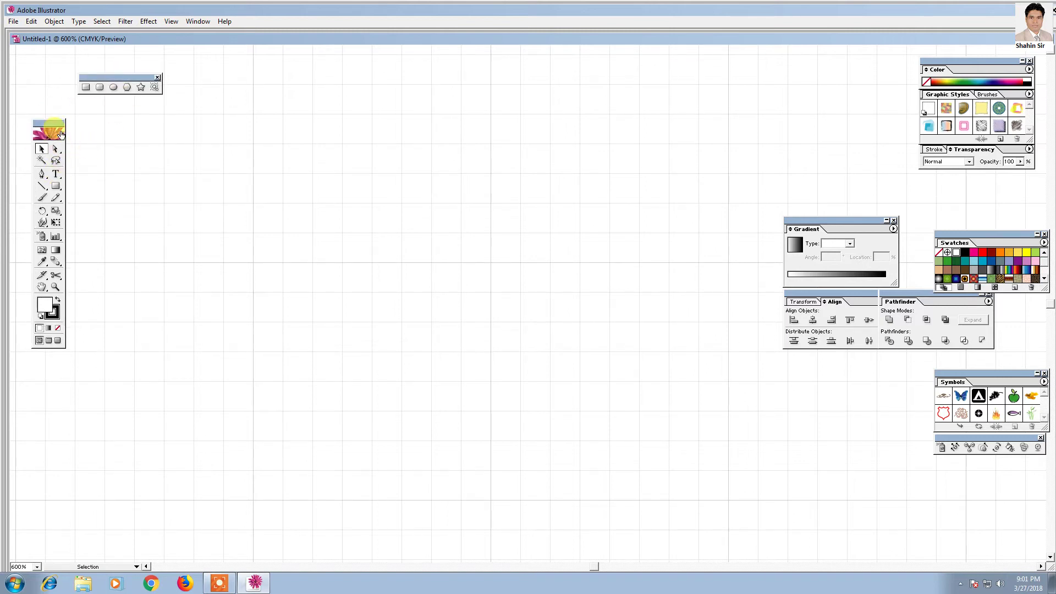
pyautogui.click(114, 88)
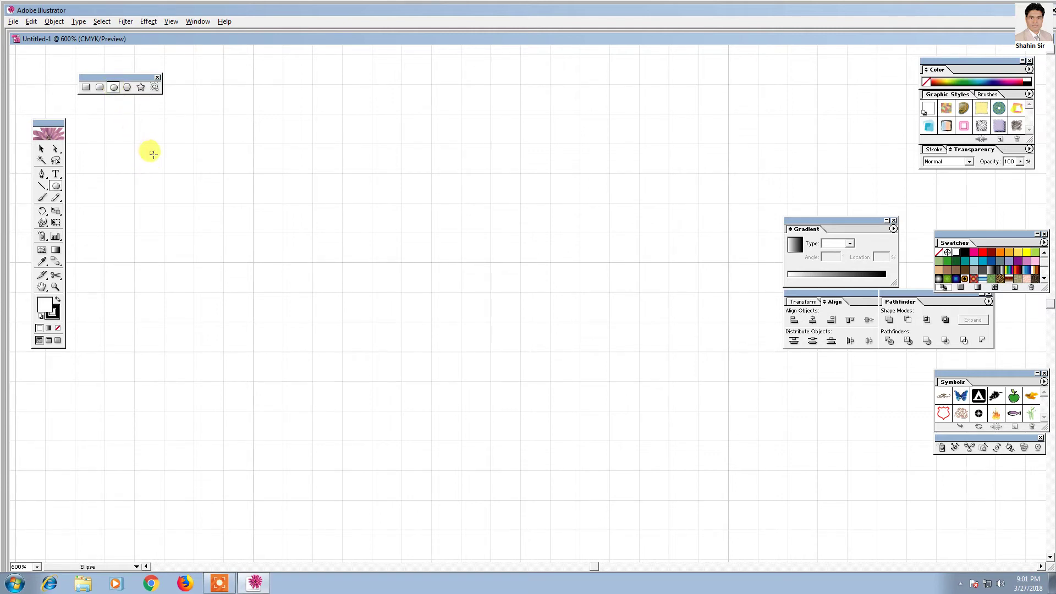
pyautogui.moveTo(151, 153); pyautogui.dragTo(158, 160)
# Step: Remove the circle's stroke and fill it with magenta
pyautogui.click(41, 149)
pyautogui.click(52, 311)
pyautogui.click(58, 328)
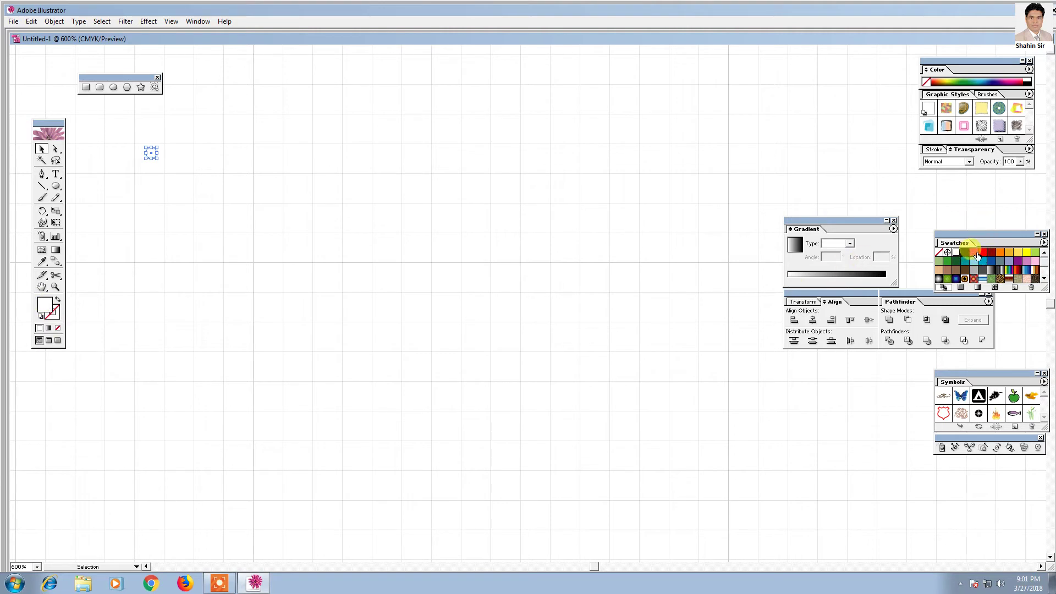
pyautogui.click(974, 253)
# Step: Duplicate the circle rightward into a row of evenly spaced dots
pyautogui.moveTo(153, 158); pyautogui.dragTo(166, 159)
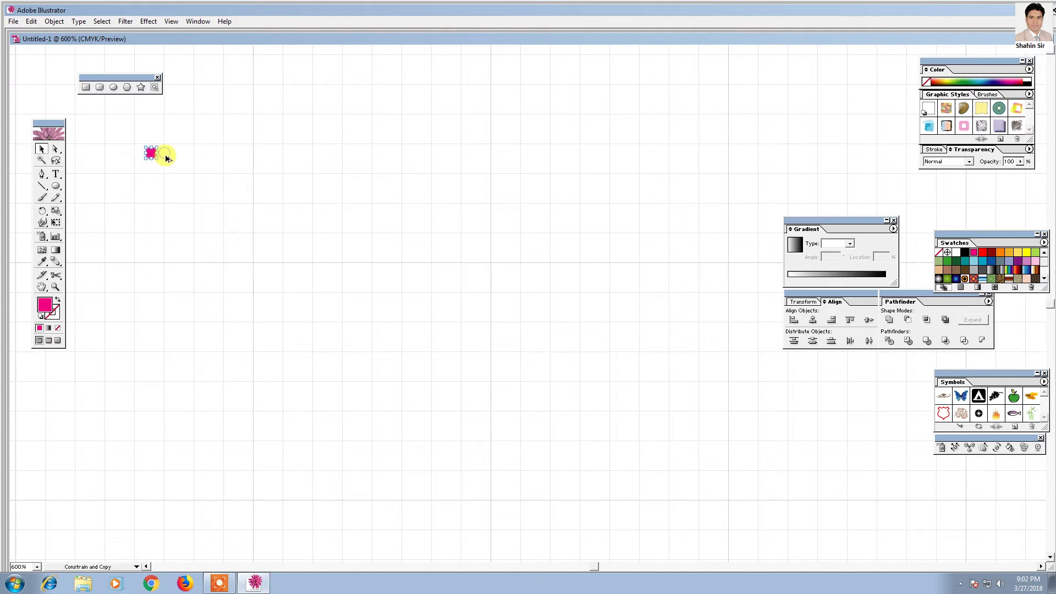
pyautogui.moveTo(169, 159); pyautogui.dragTo(167, 157)
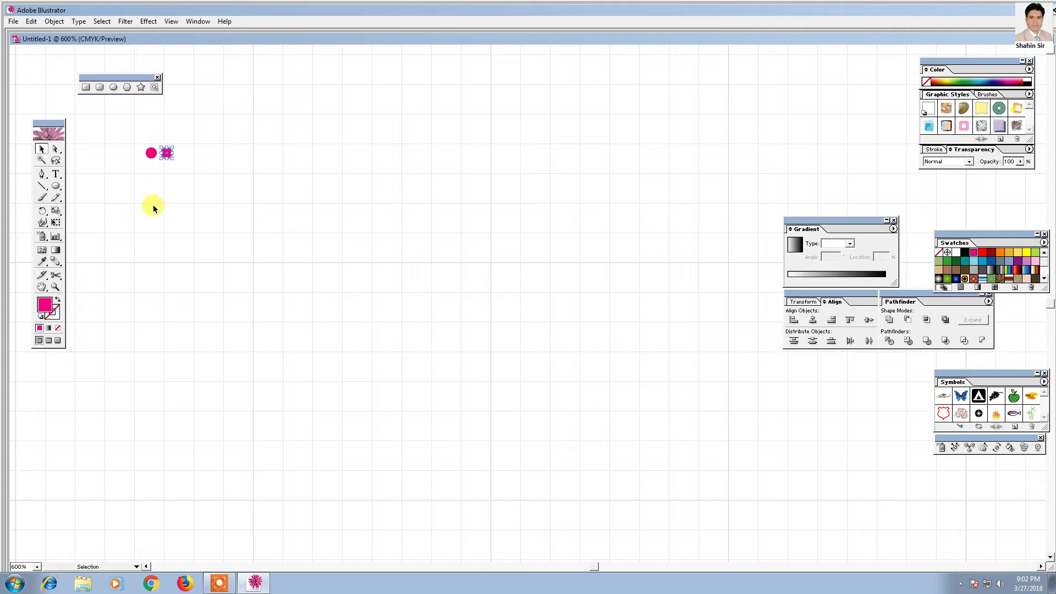
pyautogui.hotkey('ctrl', 'd')
pyautogui.hotkey('ctrl', 'd')
pyautogui.hotkey('ctrl', 'd')
pyautogui.hotkey('ctrl', 'd')
pyautogui.hotkey('ctrl', 'd')
pyautogui.hotkey('ctrl', 'd')
pyautogui.hotkey('ctrl', 'd')
pyautogui.hotkey('ctrl', 'd')
pyautogui.hotkey('ctrl', 'd')
pyautogui.hotkey('ctrl', 'd')
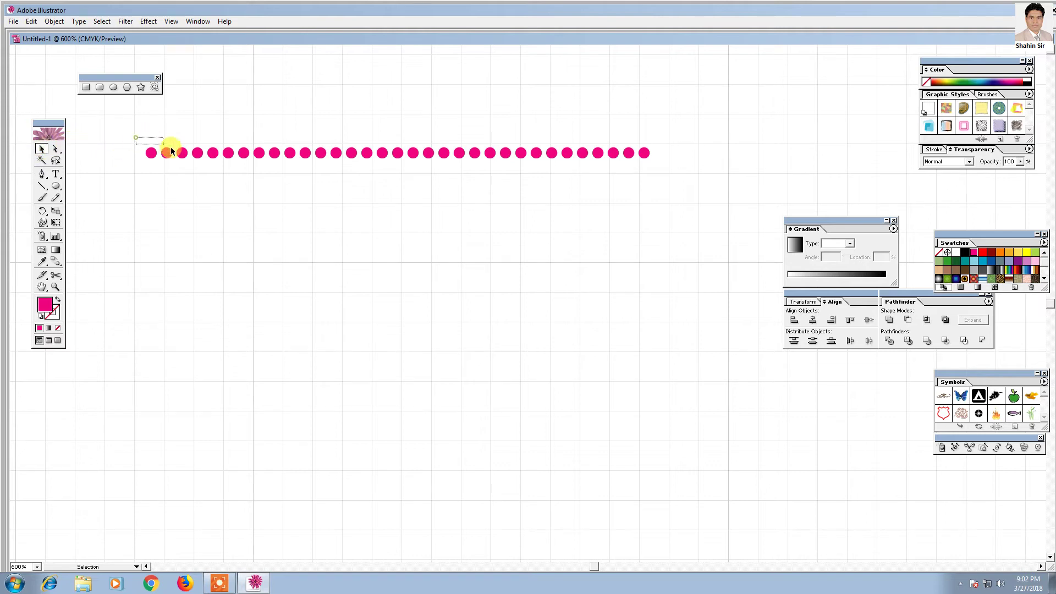
# Step: Copy the row downward repeatedly into 20 rows, then select the whole dot grid
pyautogui.moveTo(171, 146); pyautogui.dragTo(671, 189)
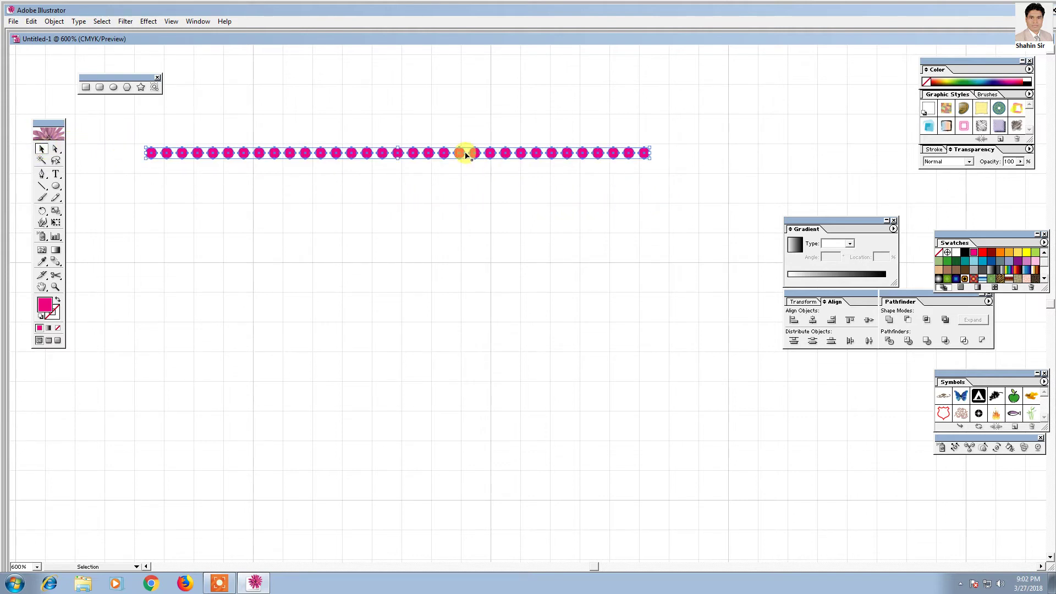
pyautogui.moveTo(464, 153); pyautogui.dragTo(460, 174)
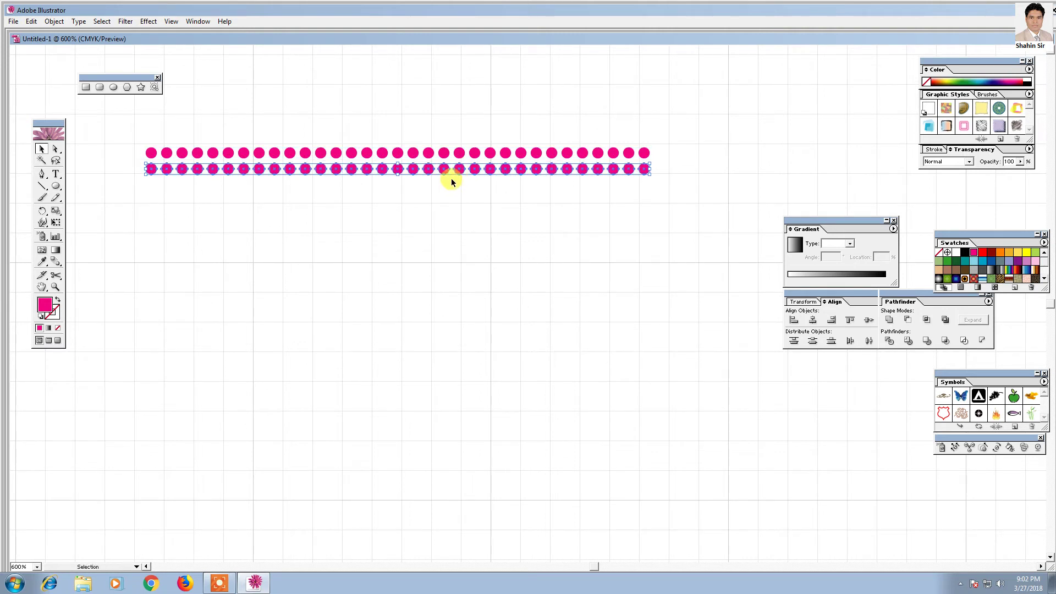
pyautogui.hotkey('ctrl', 'd')
pyautogui.hotkey('ctrl', 'd')
pyautogui.hotkey('ctrl', 'd')
pyautogui.hotkey('ctrl', 'd')
pyautogui.hotkey('ctrl', 'd')
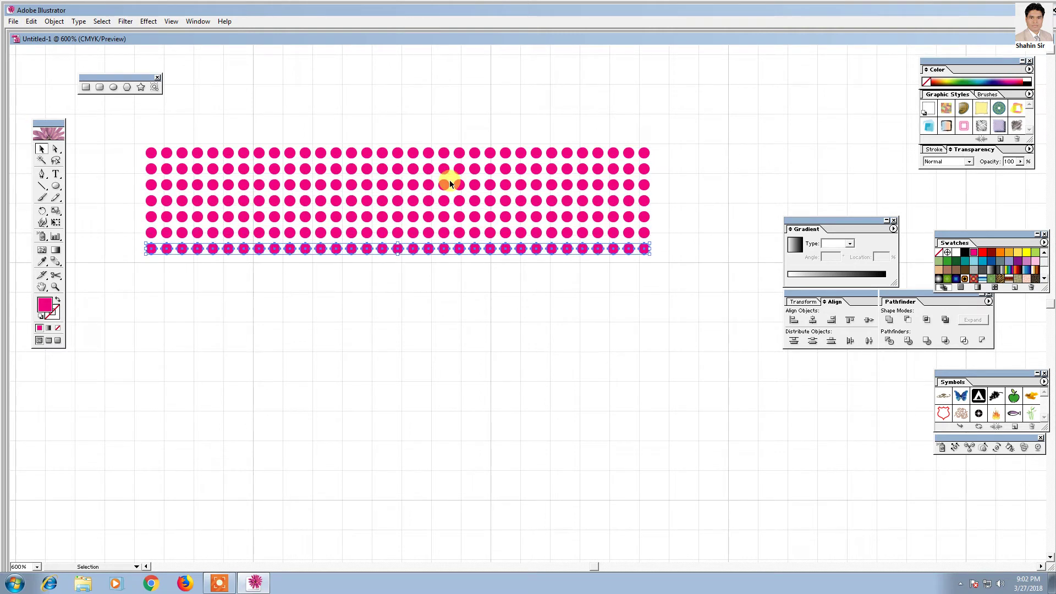
pyautogui.hotkey('ctrl', 'd')
pyautogui.hotkey('ctrl', 'd')
pyautogui.hotkey('ctrl', 'd')
pyautogui.hotkey('ctrl', 'd')
pyautogui.hotkey('ctrl', 'd')
pyautogui.hotkey('ctrl', 'd')
pyautogui.hotkey('ctrl', 'd')
pyautogui.hotkey('ctrl', 'd')
pyautogui.hotkey('ctrl', 'd')
pyautogui.hotkey('ctrl', 'd')
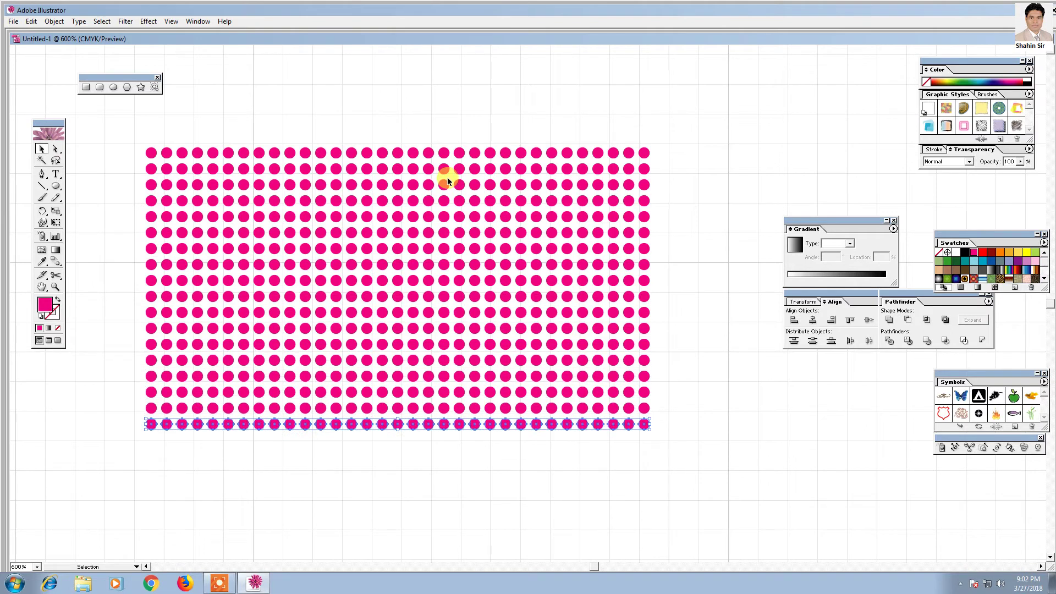
pyautogui.hotkey('ctrl', 'd')
pyautogui.hotkey('ctrl', 'd')
pyautogui.hotkey('ctrl', 'd')
pyautogui.click(224, 129)
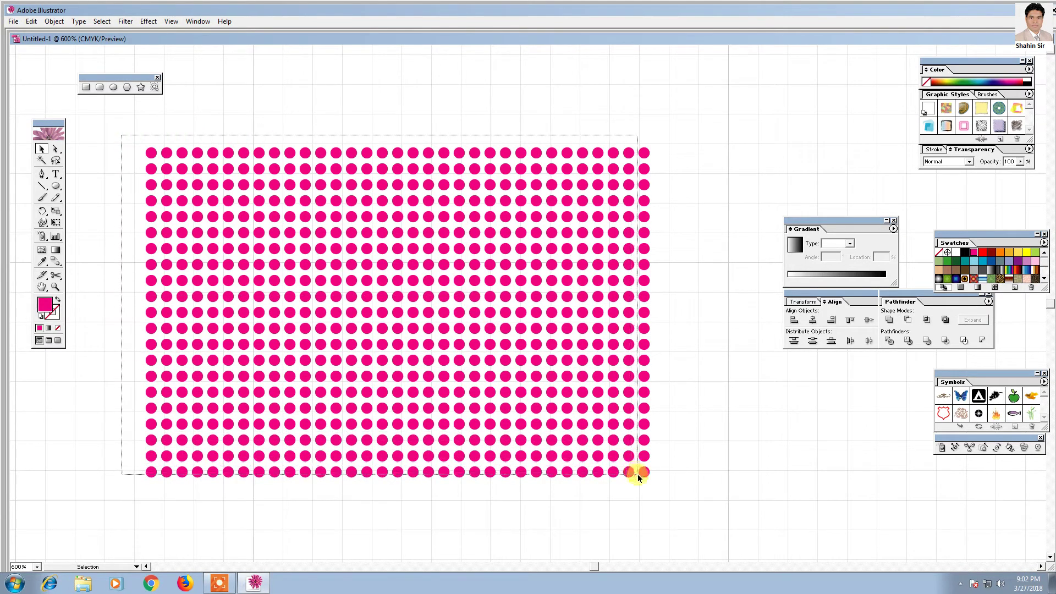
pyautogui.moveTo(234, 181); pyautogui.dragTo(658, 483)
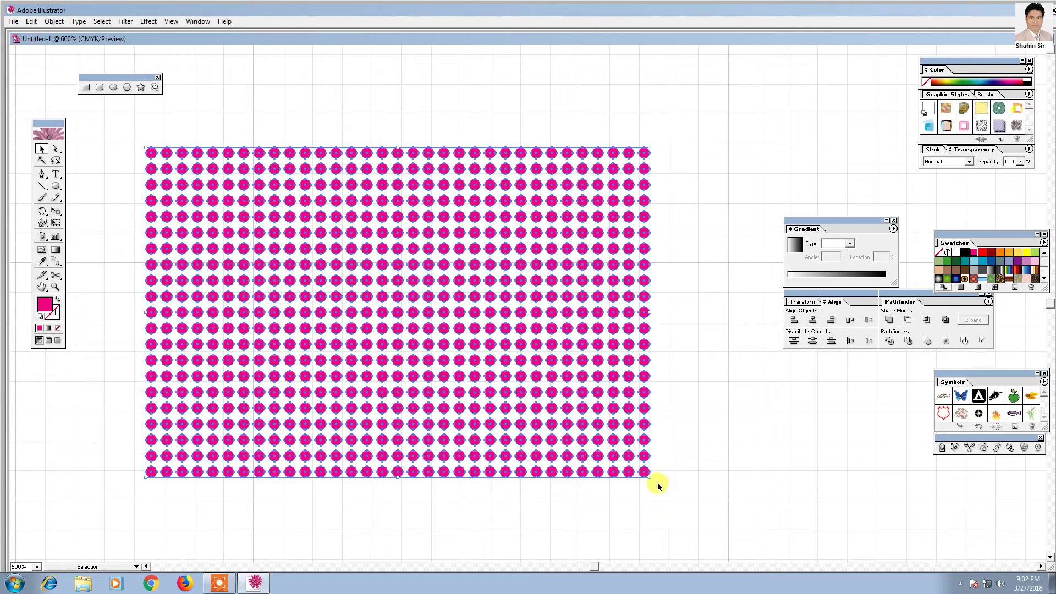
# Step: Group the dot grid and add it to the Symbols panel as a new symbol
pyautogui.rightClick(452, 321)
pyautogui.click(488, 356)
pyautogui.moveTo(427, 323); pyautogui.dragTo(942, 396)
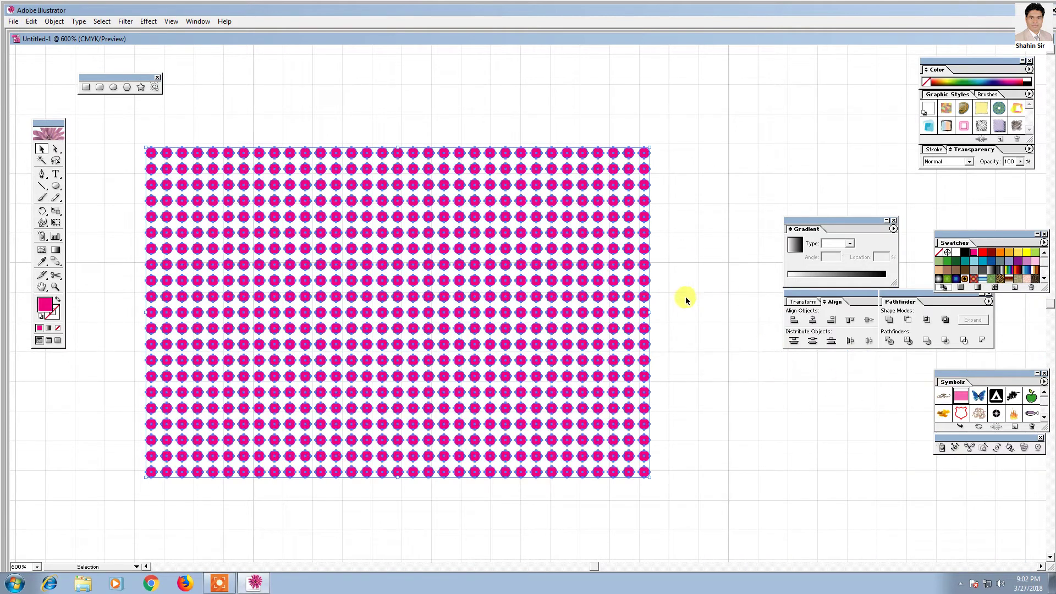
# Step: Delete the dot grid from the canvas
pyautogui.click(374, 127)
pyautogui.moveTo(252, 200); pyautogui.dragTo(255, 203)
pyautogui.press('Delete')
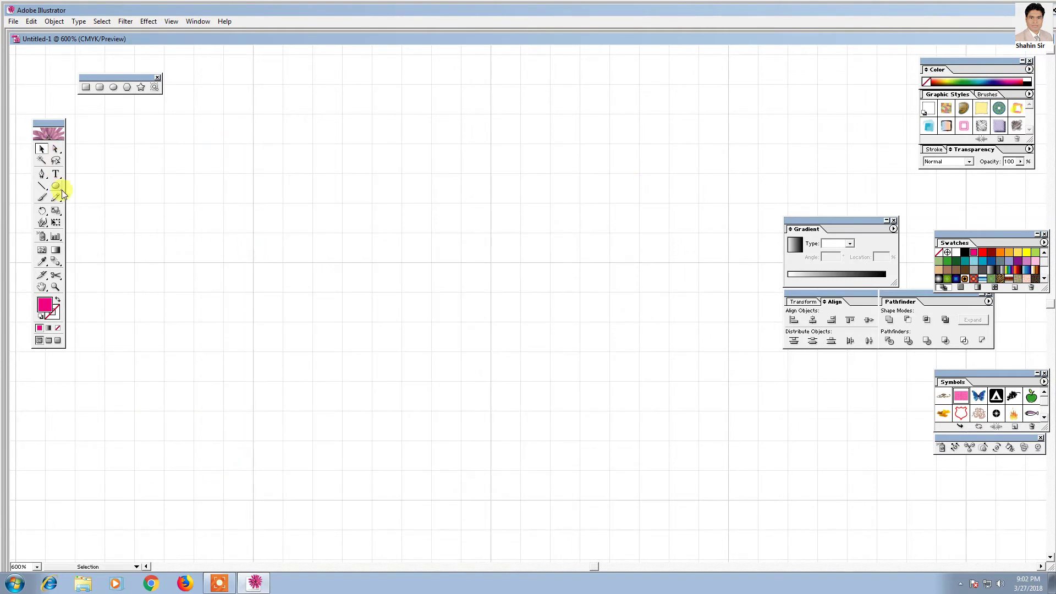
# Step: Draw a large circle and move it near the canvas centre
pyautogui.click(114, 88)
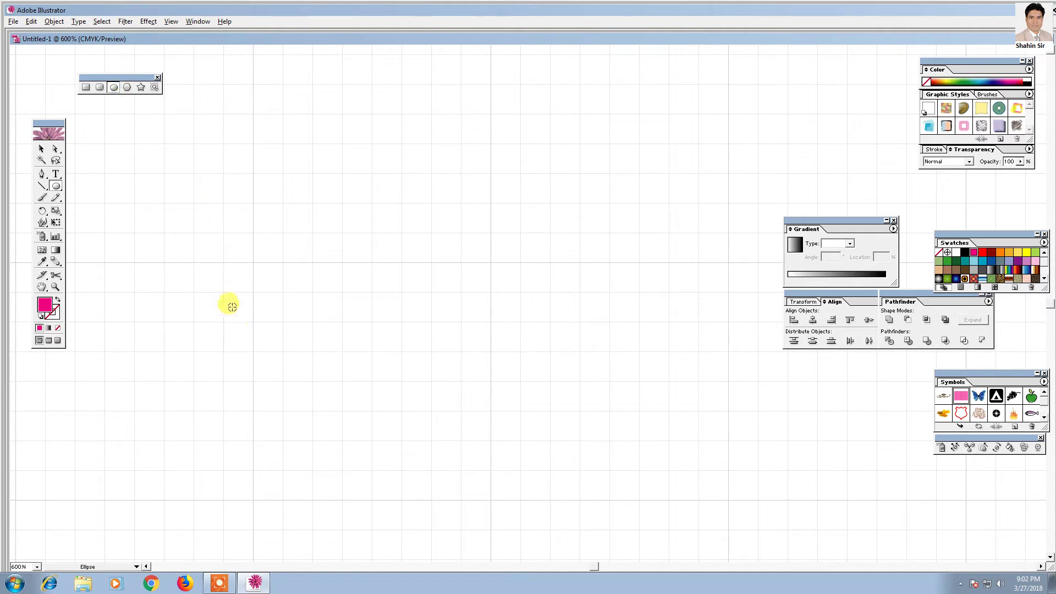
pyautogui.moveTo(297, 251); pyautogui.dragTo(388, 395)
pyautogui.click(46, 149)
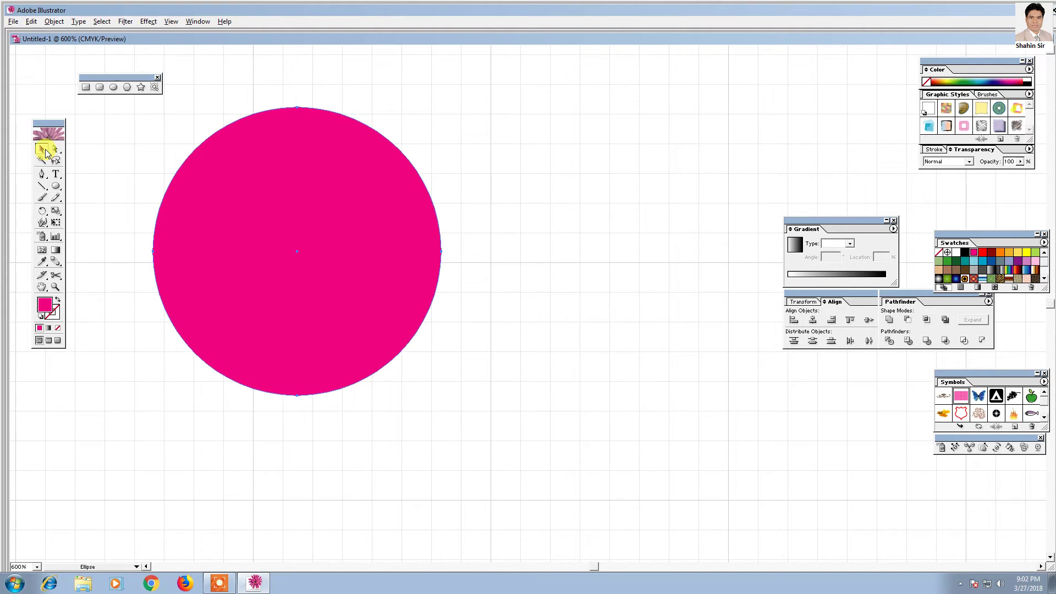
pyautogui.moveTo(334, 230); pyautogui.dragTo(528, 298)
pyautogui.click(633, 181)
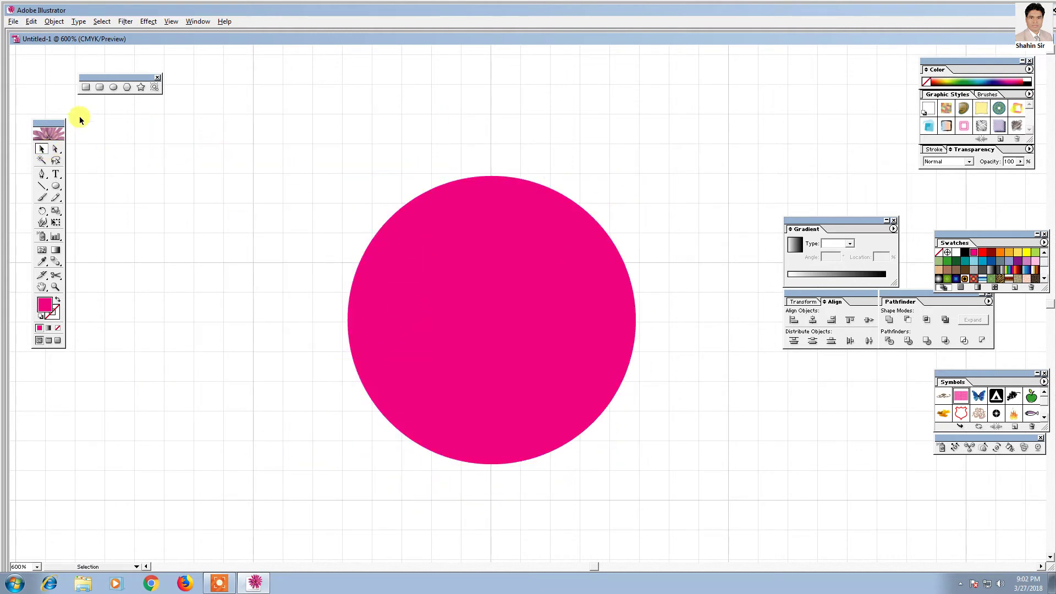
# Step: Delete the circle's left anchor point to leave a half-circle, and select it
pyautogui.click(54, 149)
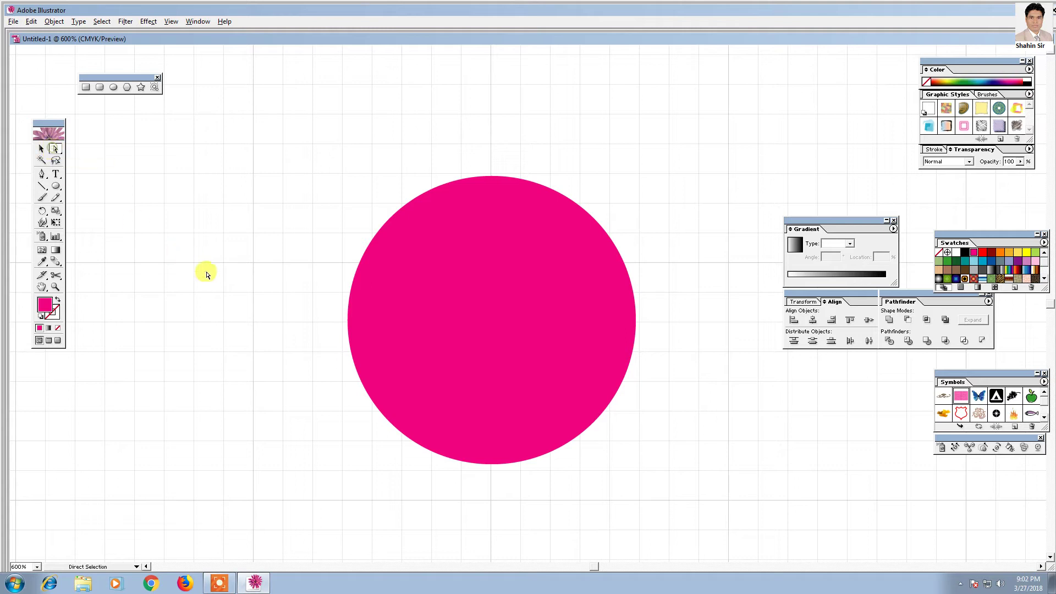
pyautogui.moveTo(323, 218)
pyautogui.mouseDown()
pyautogui.moveTo(362, 329)
pyautogui.moveTo(371, 394)
pyautogui.mouseUp()
pyautogui.press('Delete')
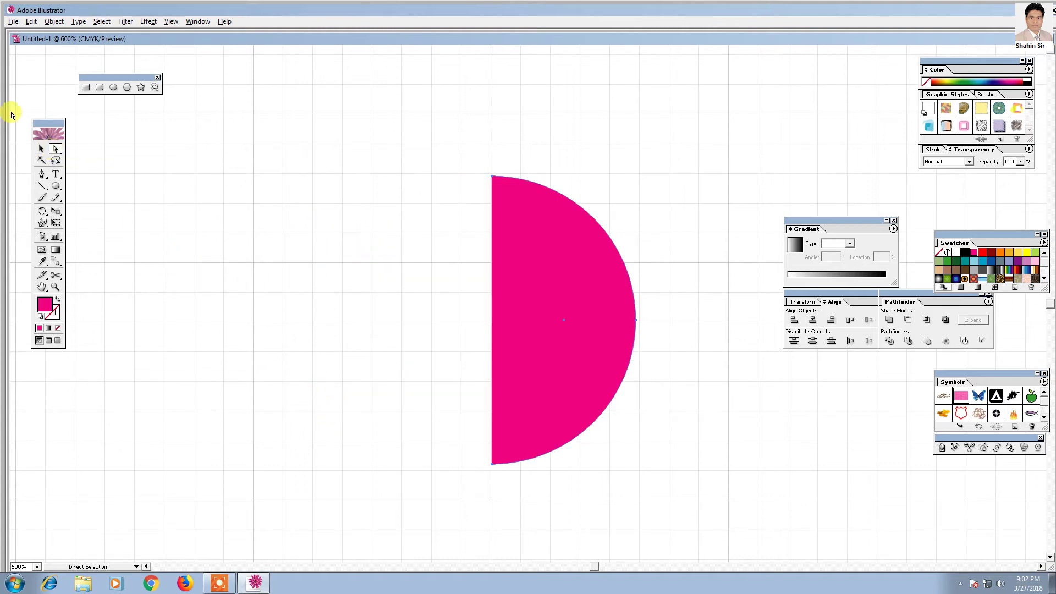
pyautogui.click(40, 150)
pyautogui.moveTo(401, 170); pyautogui.dragTo(498, 282)
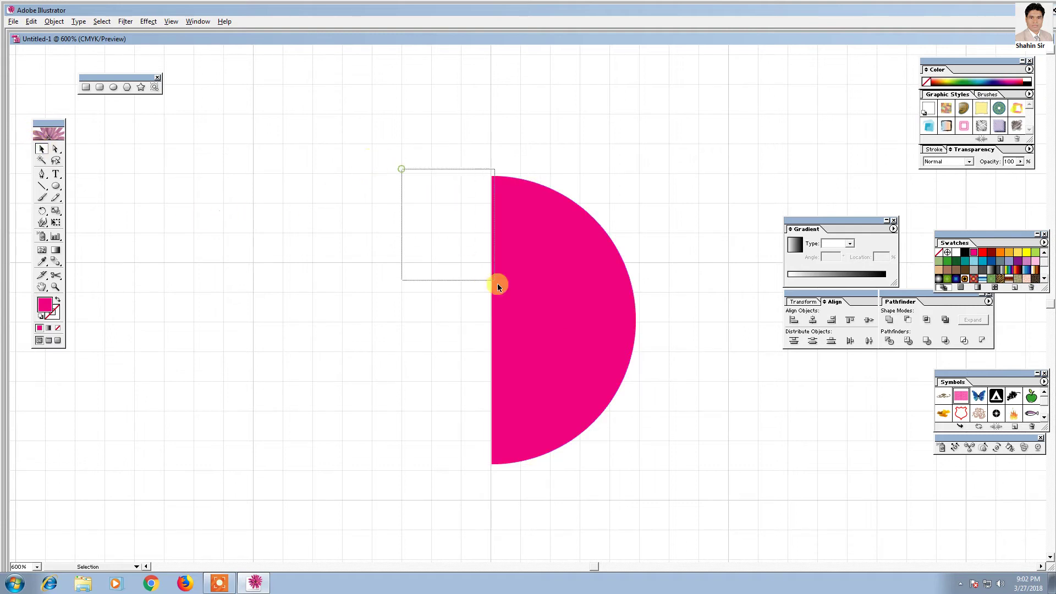
pyautogui.click(147, 22)
pyautogui.moveTo(154, 74)
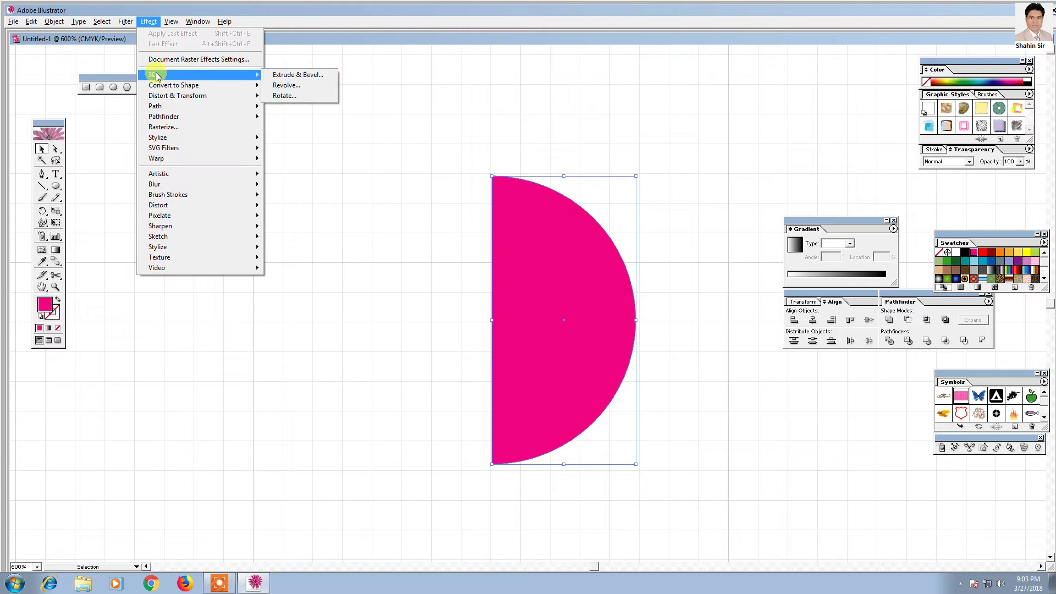
# Step: Apply Effect > 3D > Revolve to the half-circle and open the Map Art settings
pyautogui.click(281, 88)
pyautogui.moveTo(566, 47); pyautogui.dragTo(278, 38)
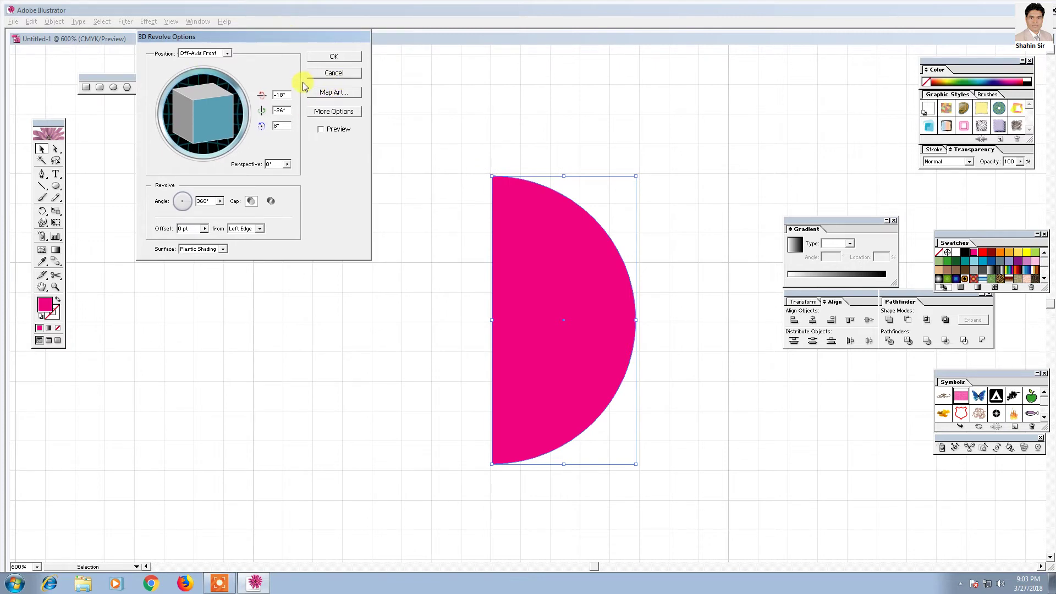
pyautogui.click(325, 93)
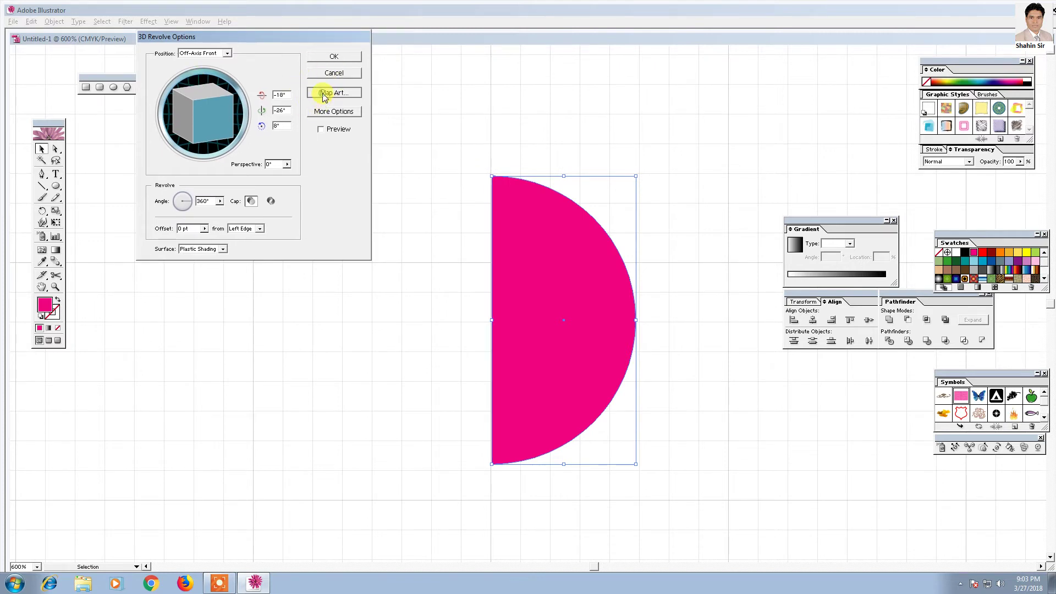
pyautogui.moveTo(230, 64); pyautogui.dragTo(118, 93)
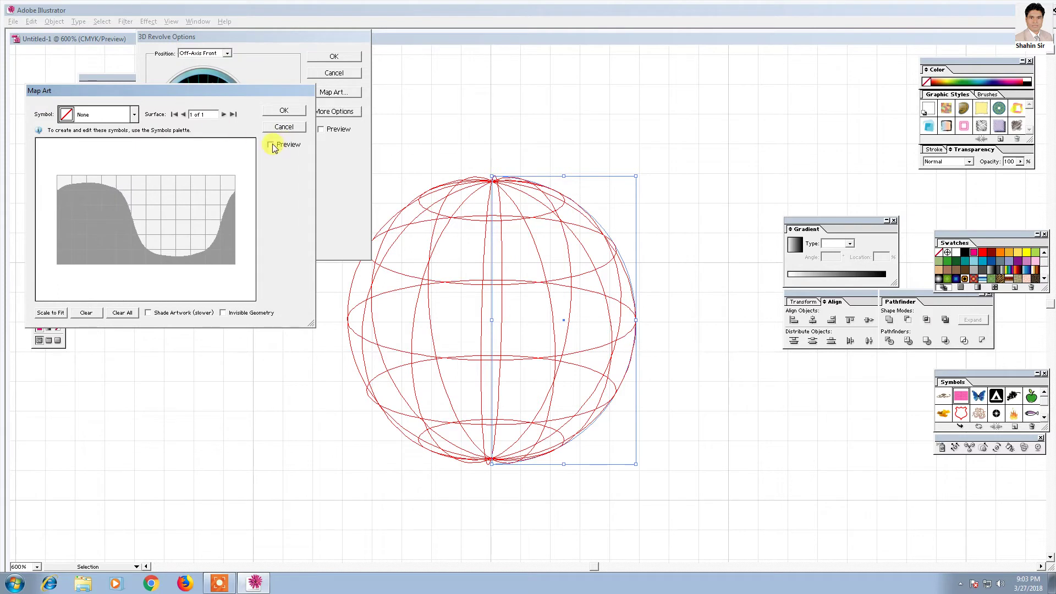
# Step: Map the New Symbol dot pattern onto the sphere, stretched over the whole surface map
pyautogui.click(271, 145)
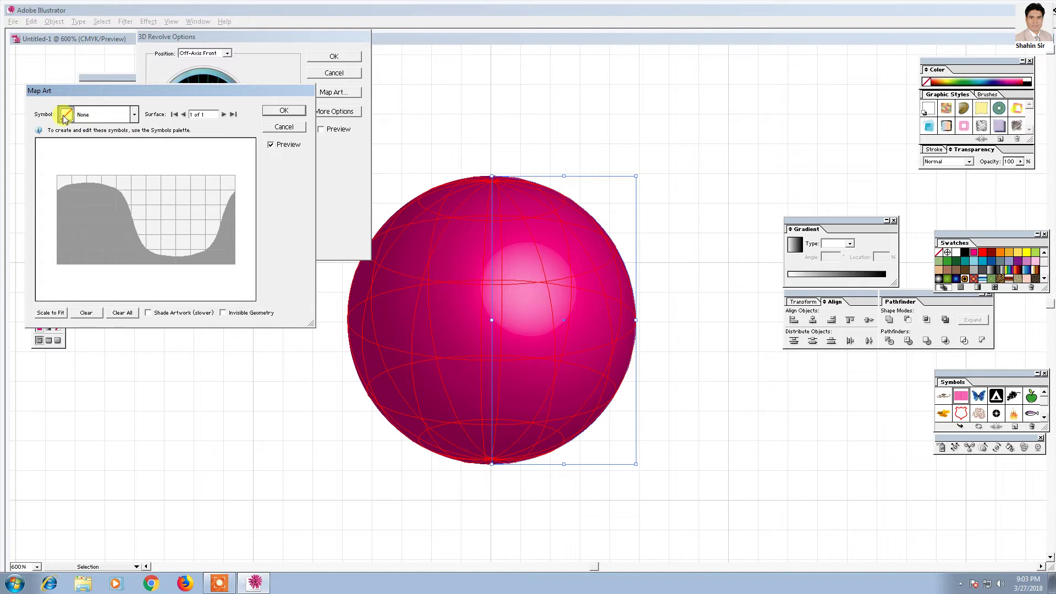
pyautogui.click(134, 115)
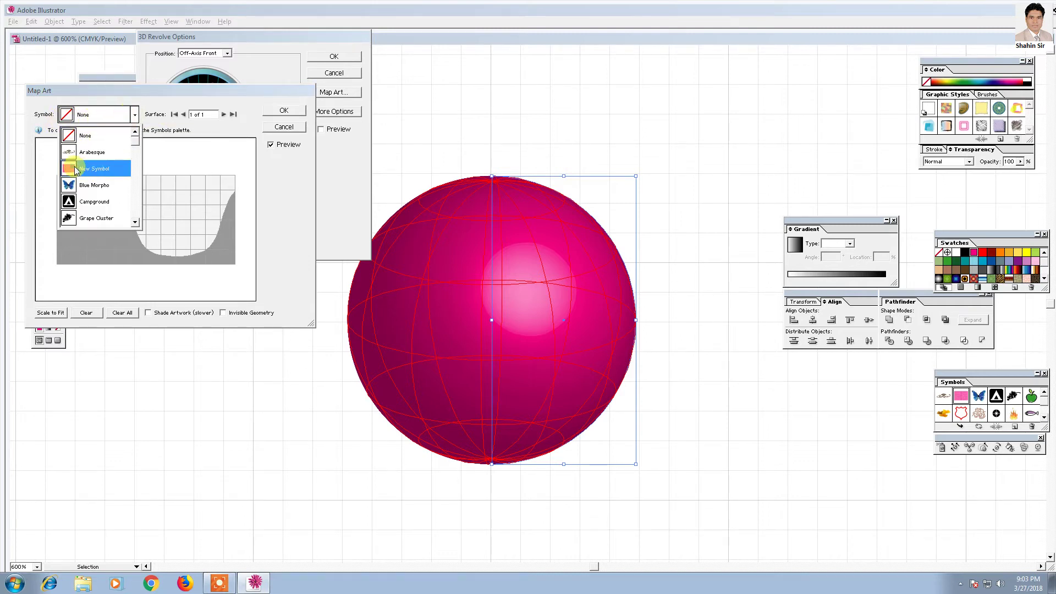
pyautogui.click(188, 200)
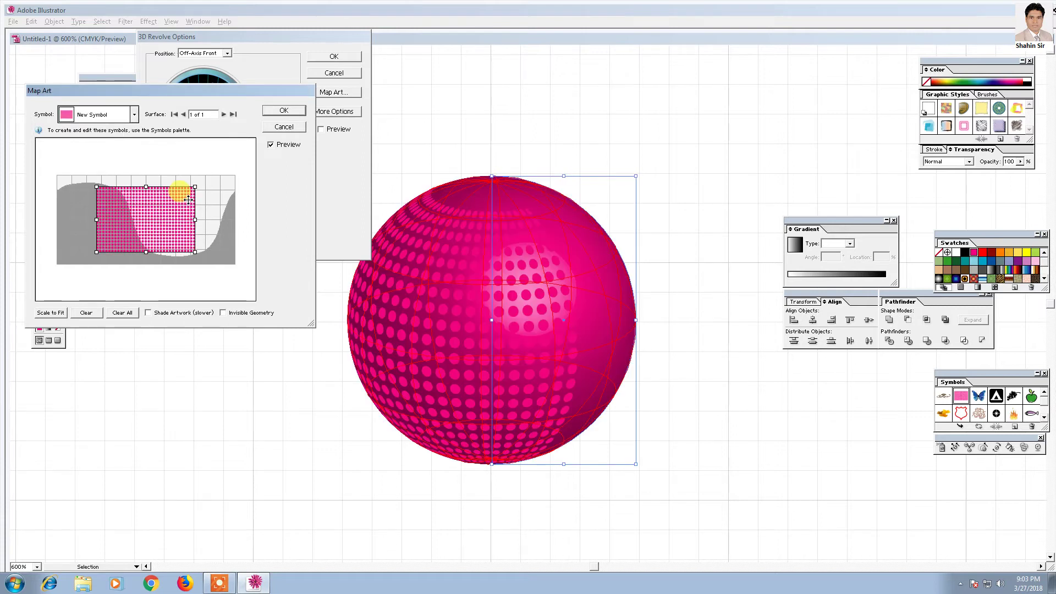
pyautogui.moveTo(169, 216)
pyautogui.mouseDown()
pyautogui.moveTo(202, 208)
pyautogui.moveTo(179, 250)
pyautogui.mouseUp()
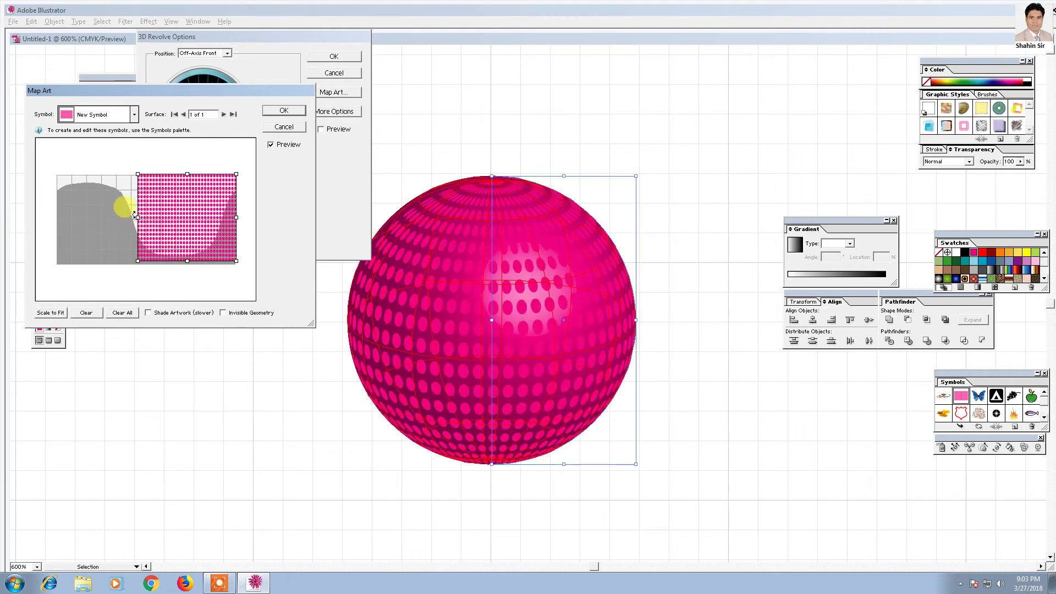
pyautogui.moveTo(137, 217); pyautogui.dragTo(56, 216)
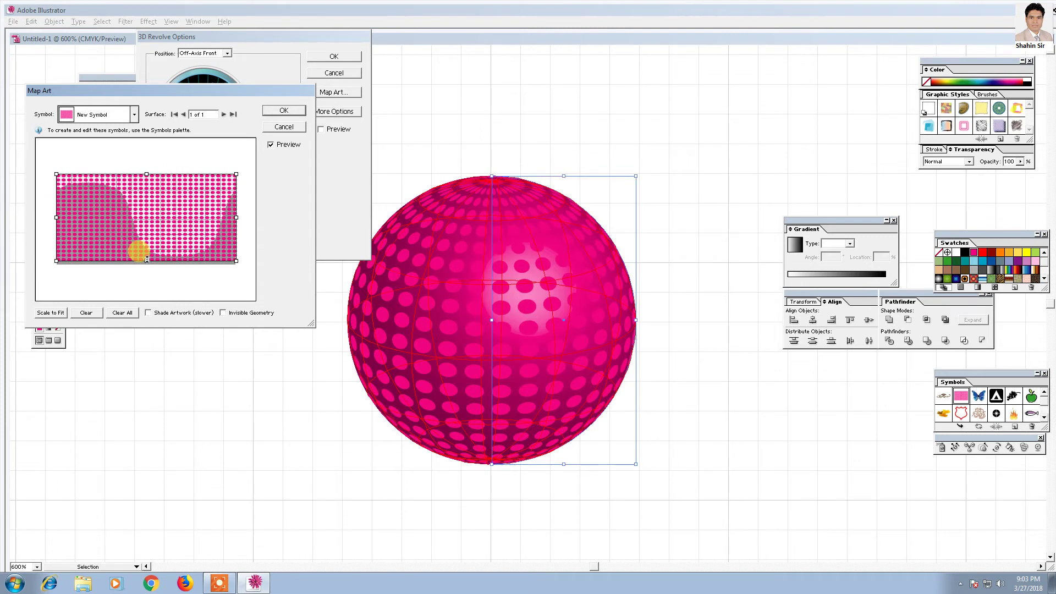
pyautogui.moveTo(147, 260); pyautogui.dragTo(146, 262)
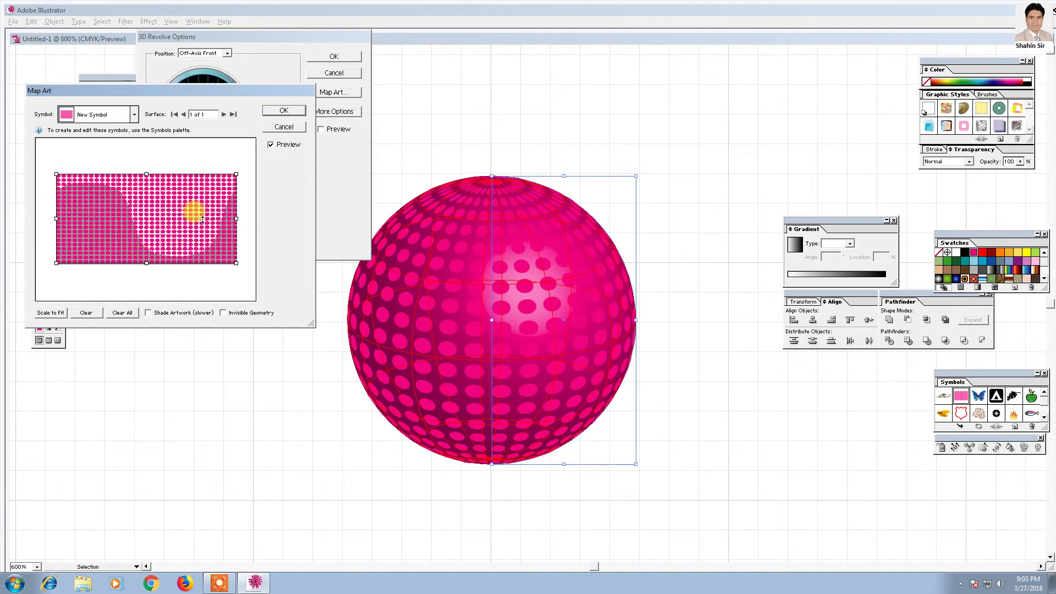
pyautogui.click(286, 111)
# Step: Turn the dotted sphere to a custom rotation with the track cube and confirm 3D Revolve
pyautogui.moveTo(204, 107)
pyautogui.mouseDown()
pyautogui.moveTo(218, 144)
pyautogui.moveTo(219, 121)
pyautogui.moveTo(209, 104)
pyautogui.moveTo(198, 109)
pyautogui.moveTo(208, 114)
pyautogui.mouseUp()
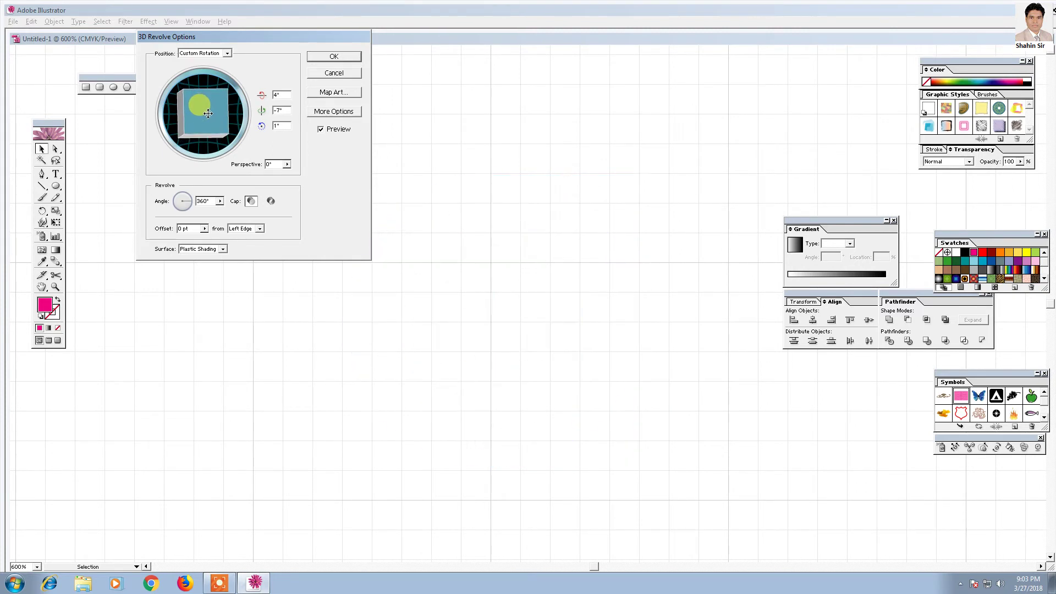
pyautogui.click(334, 56)
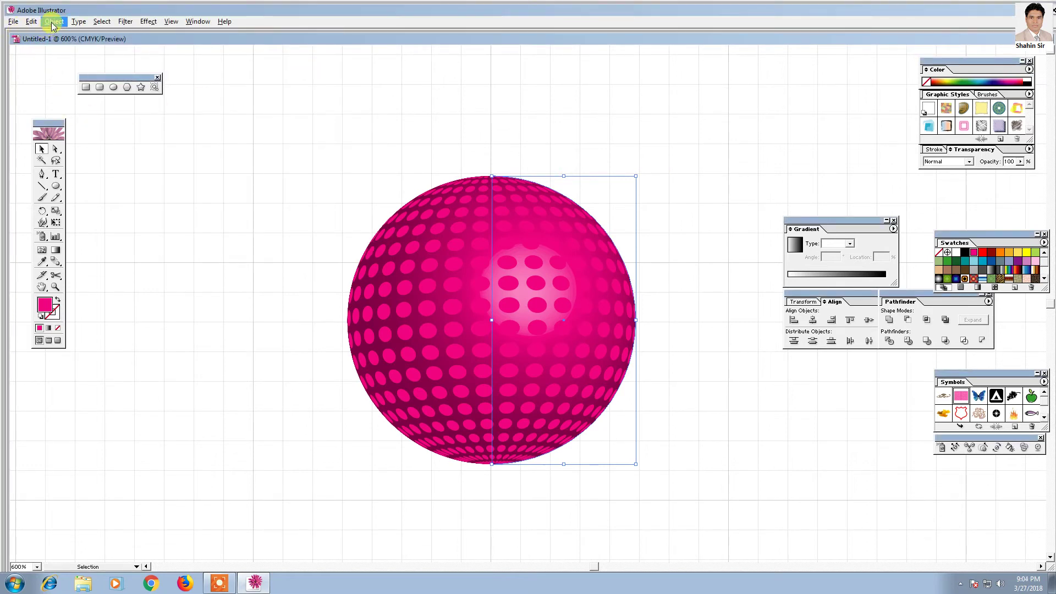
# Step: Expand the sphere's 3D appearance into paths and ungroup it
pyautogui.click(53, 25)
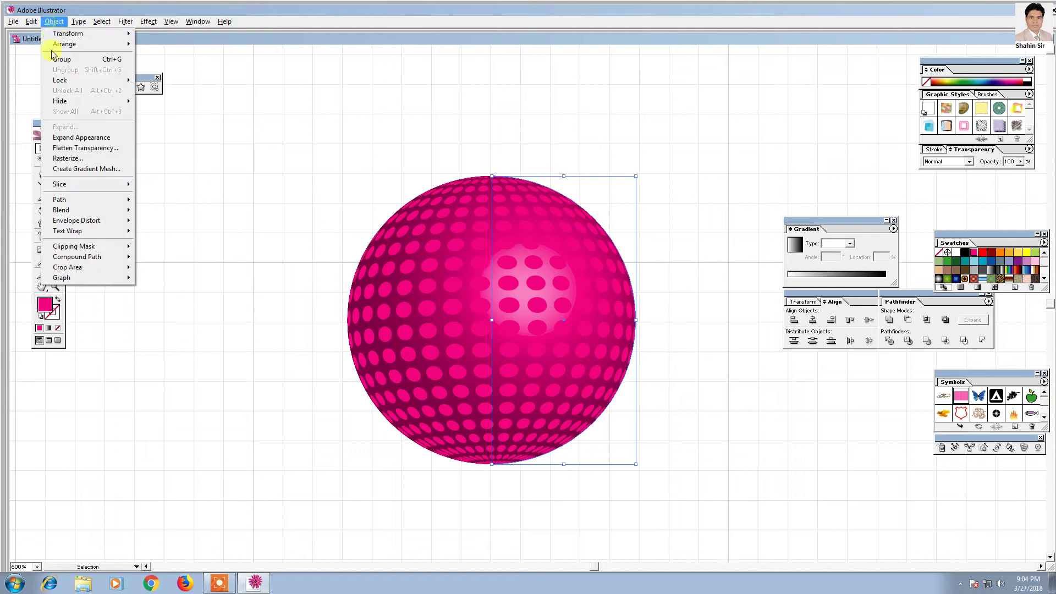
pyautogui.click(63, 139)
pyautogui.click(57, 22)
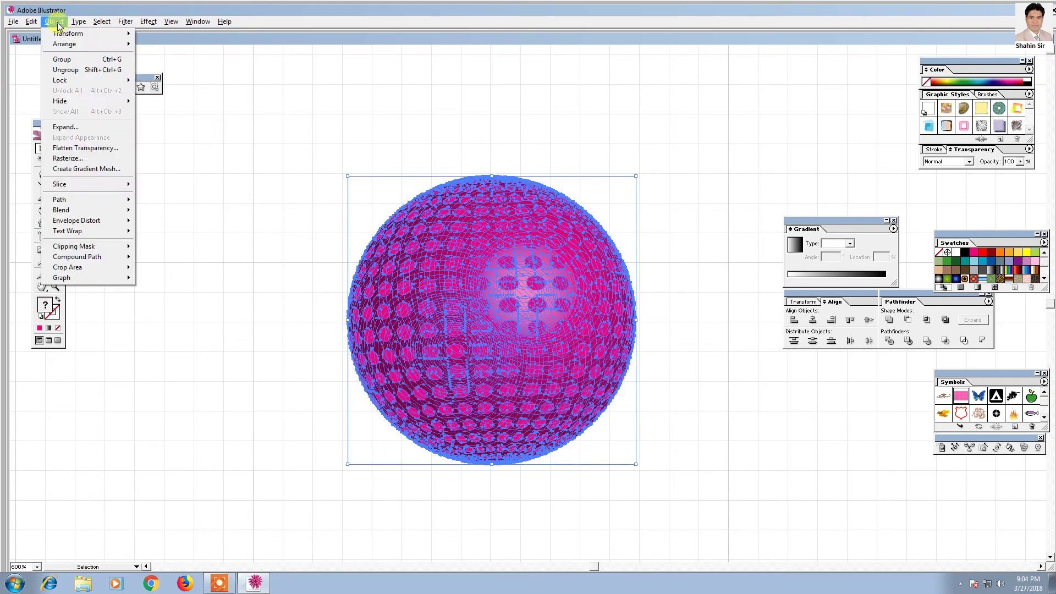
pyautogui.click(71, 127)
pyautogui.rightClick(308, 209)
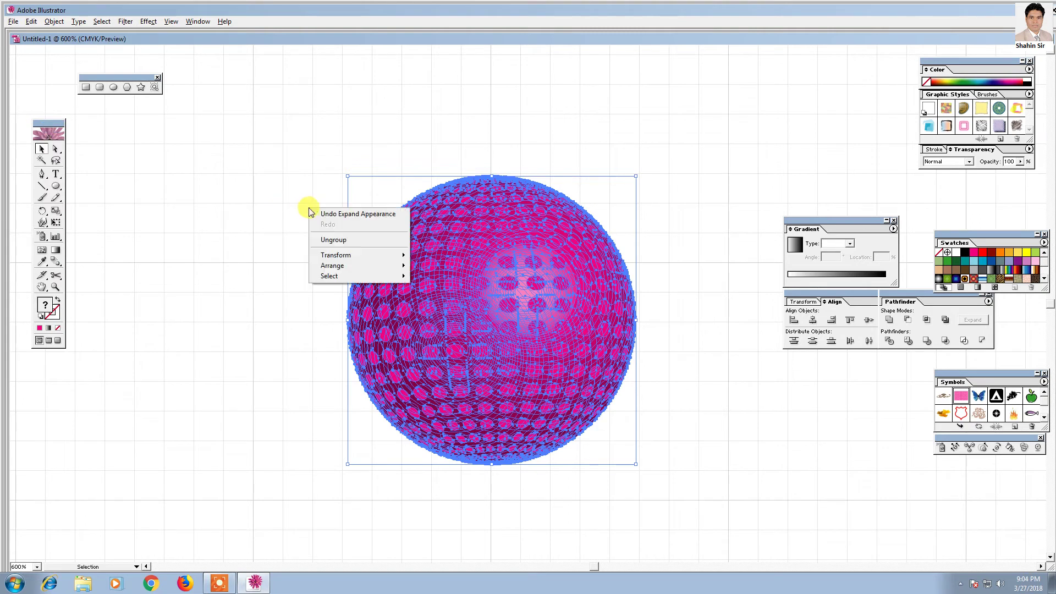
pyautogui.click(330, 236)
pyautogui.rightClick(332, 209)
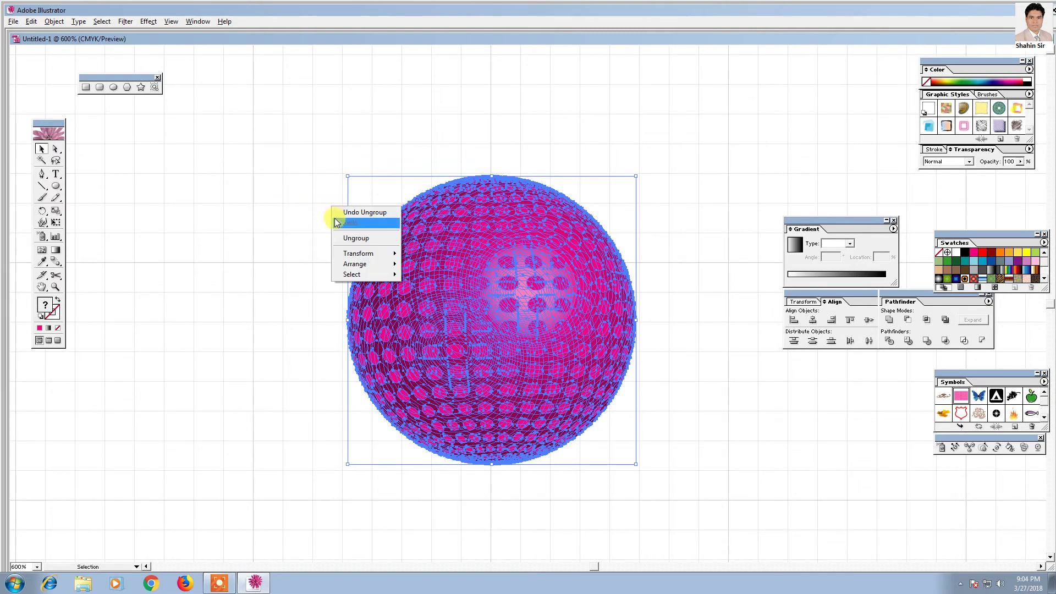
# Step: Ungroup the expanded sphere once more, release its clipping mask, and deselect it
pyautogui.rightClick(340, 215)
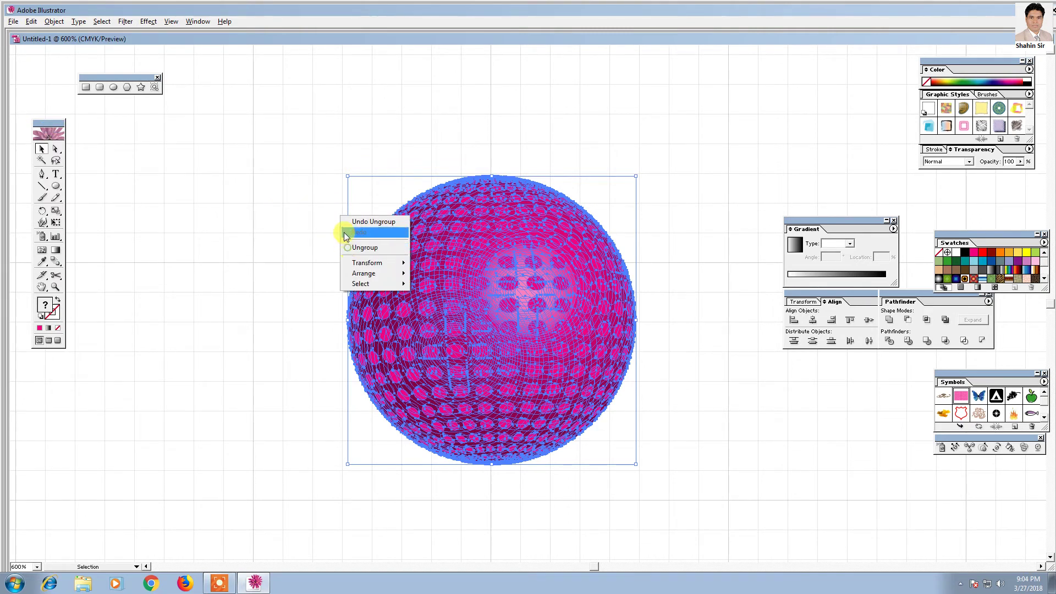
pyautogui.click(342, 246)
pyautogui.rightClick(332, 199)
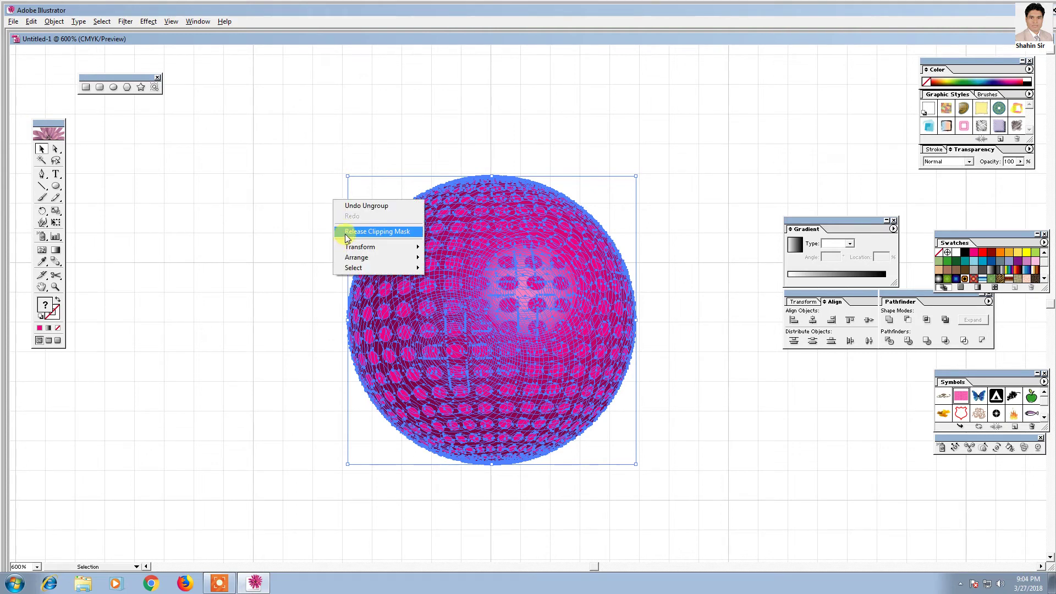
pyautogui.click(347, 233)
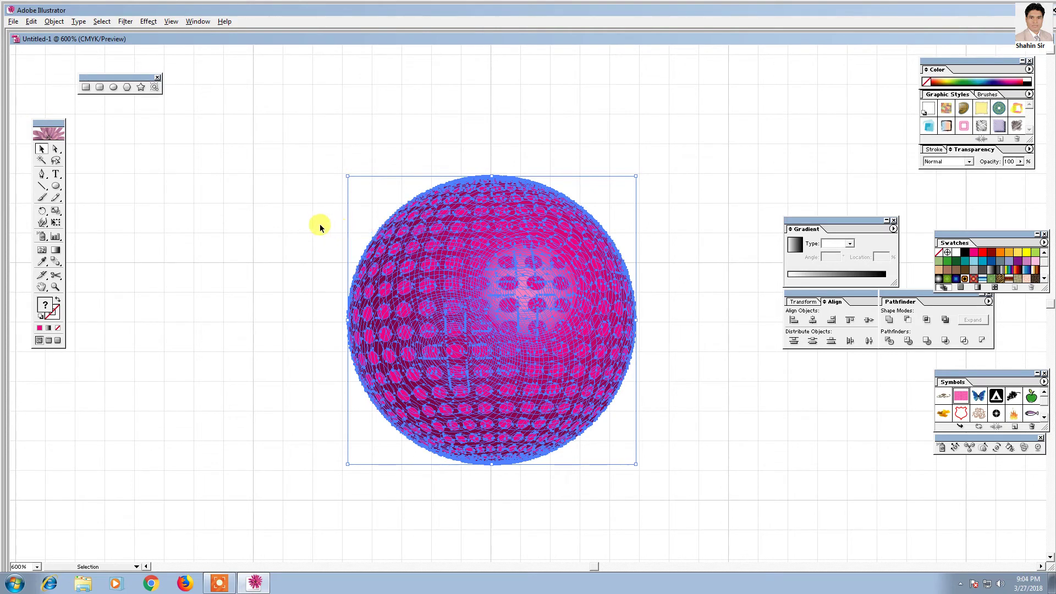
pyautogui.click(263, 205)
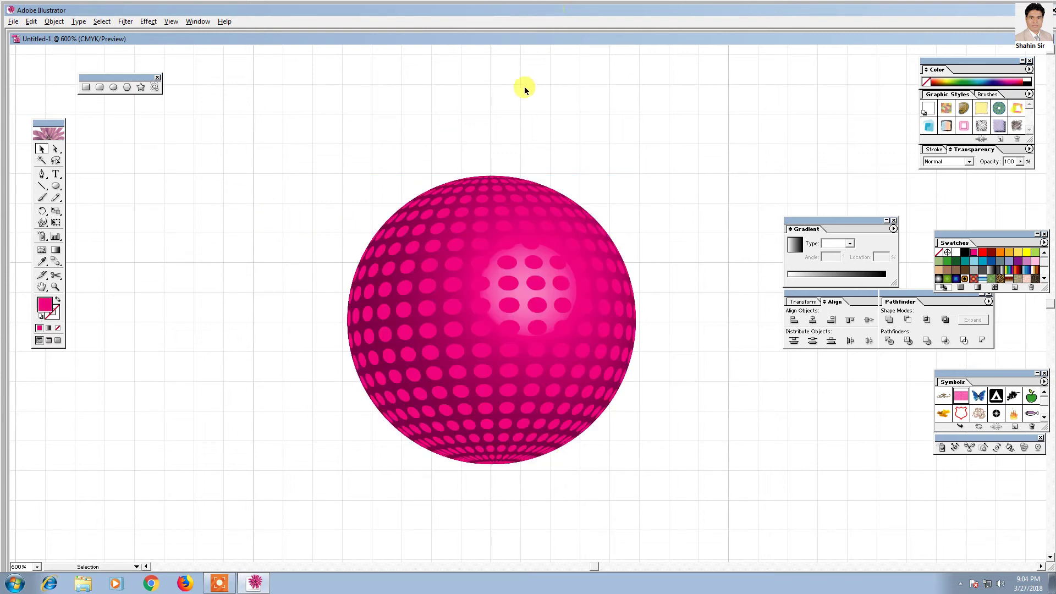
# Step: Move the dotted layer aside, delete the shaded gradient sphere, and bring the dots back to centre
pyautogui.moveTo(403, 266)
pyautogui.mouseDown()
pyautogui.moveTo(231, 252)
pyautogui.moveTo(108, 284)
pyautogui.mouseUp()
pyautogui.moveTo(371, 135)
pyautogui.mouseDown()
pyautogui.moveTo(424, 154)
pyautogui.moveTo(520, 344)
pyautogui.mouseUp()
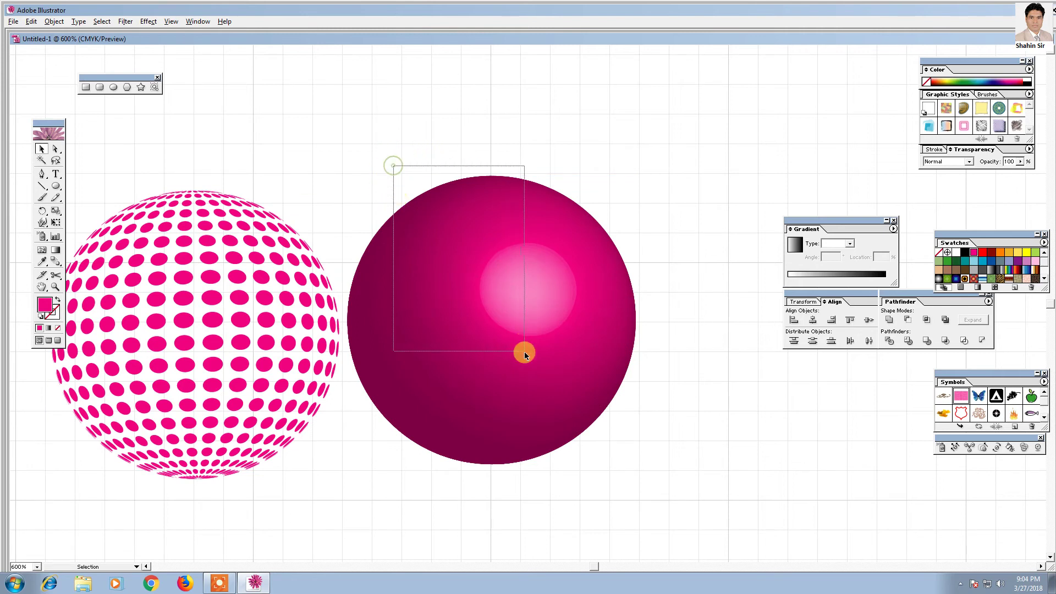
pyautogui.press('Delete')
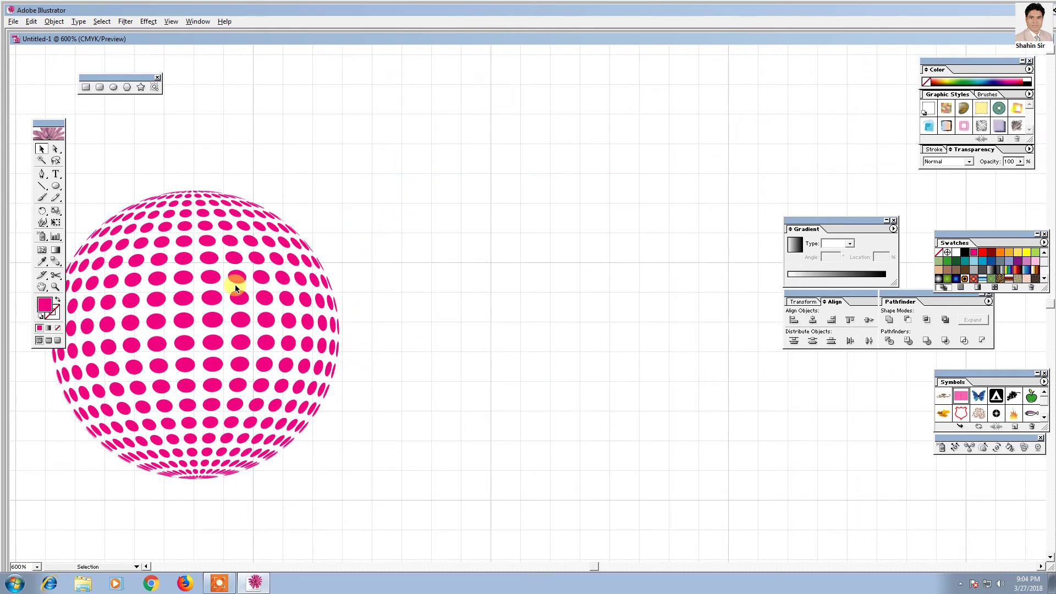
pyautogui.moveTo(237, 301); pyautogui.dragTo(486, 302)
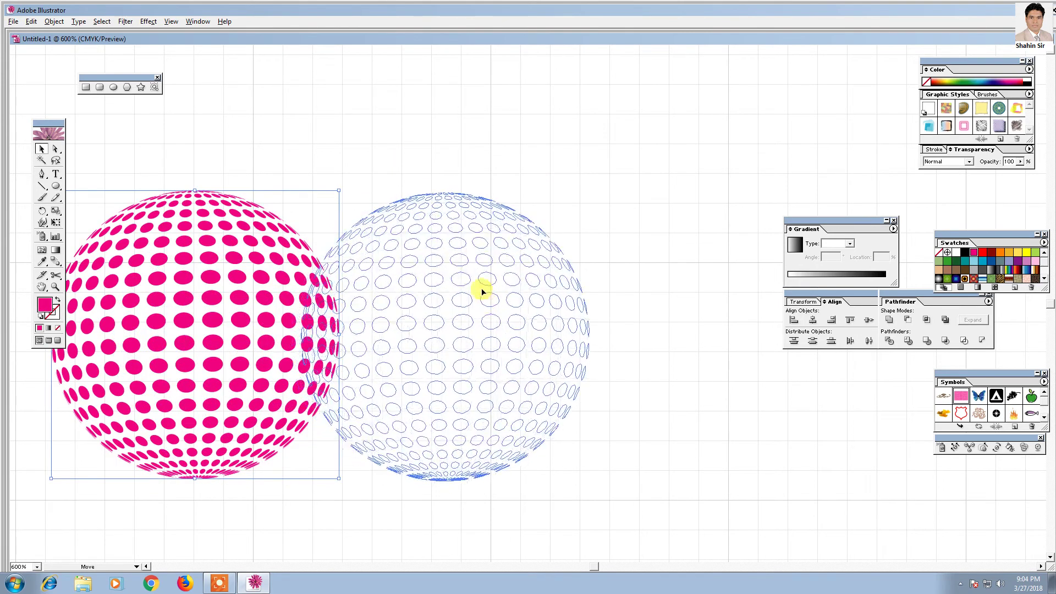
# Step: Select the whole dotted sphere and ungroup its dots
pyautogui.click(370, 158)
pyautogui.moveTo(360, 172); pyautogui.dragTo(427, 262)
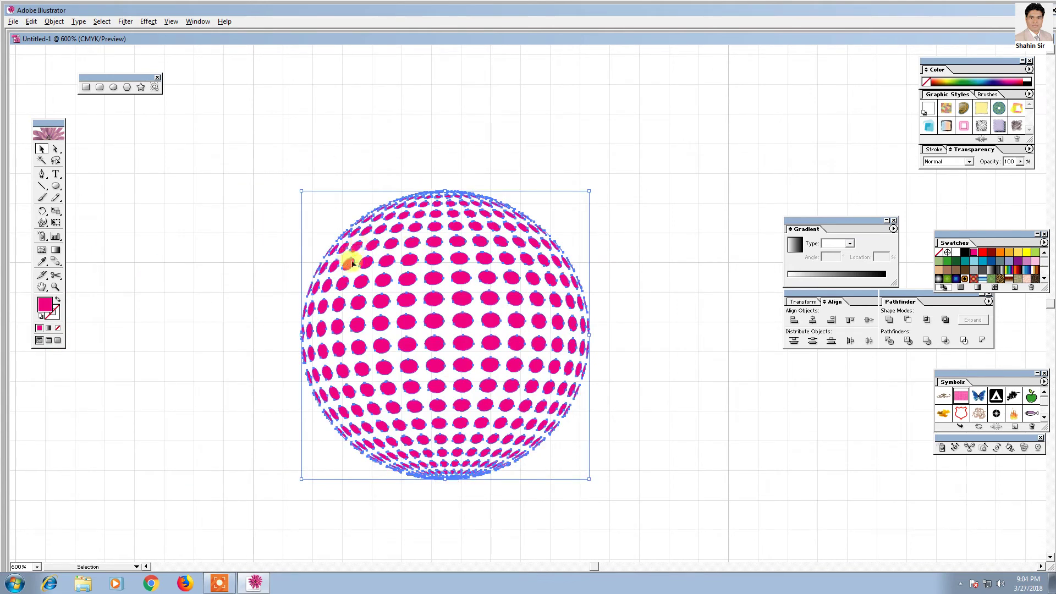
pyautogui.rightClick(393, 285)
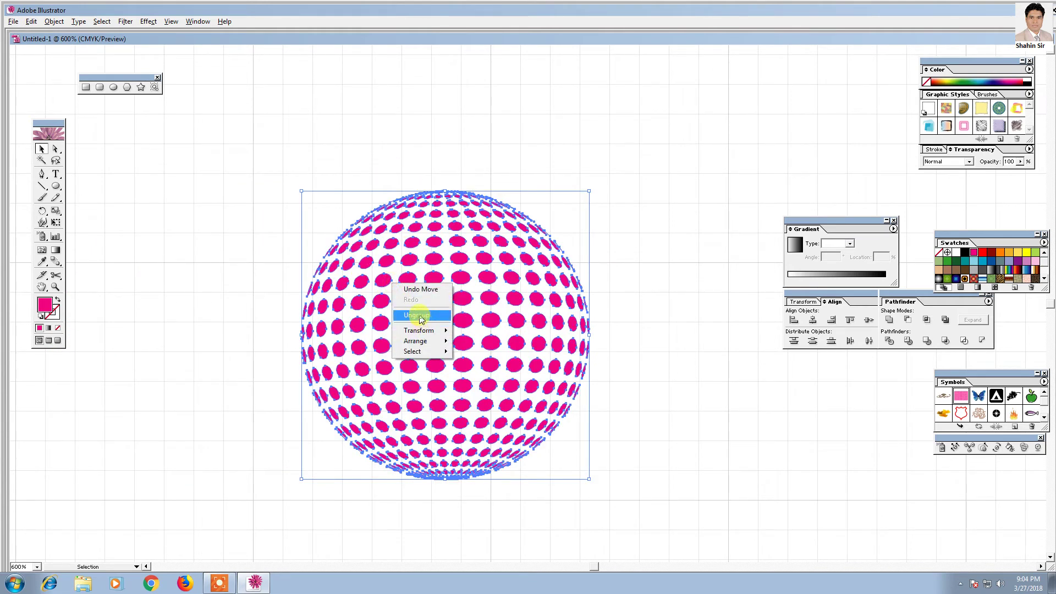
pyautogui.click(420, 319)
pyautogui.rightClick(389, 238)
pyautogui.click(276, 137)
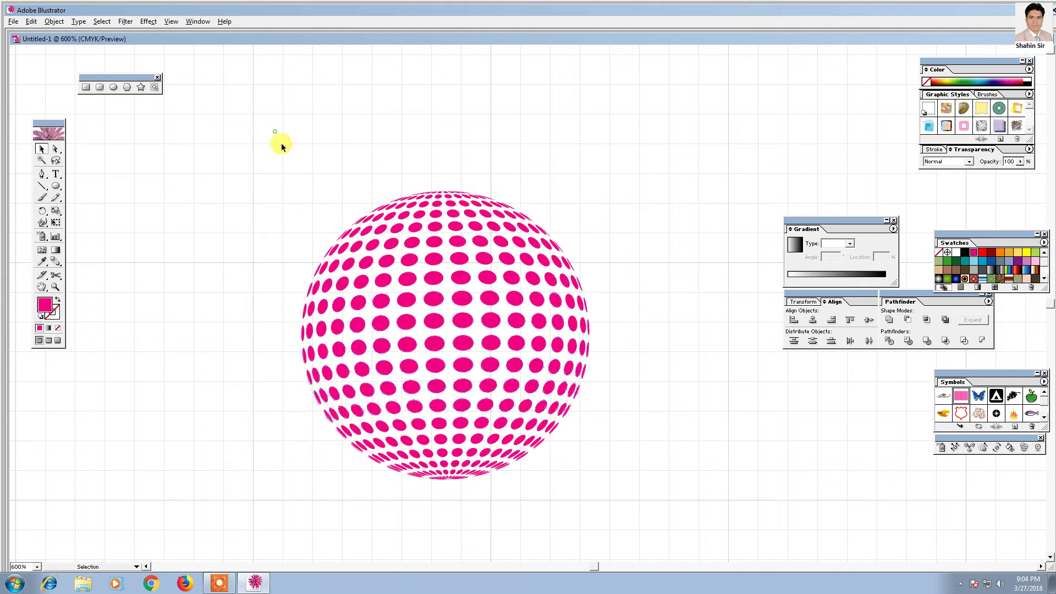
# Step: Fill the sphere's upper-left dots with a blue gradient
pyautogui.moveTo(326, 202); pyautogui.dragTo(385, 306)
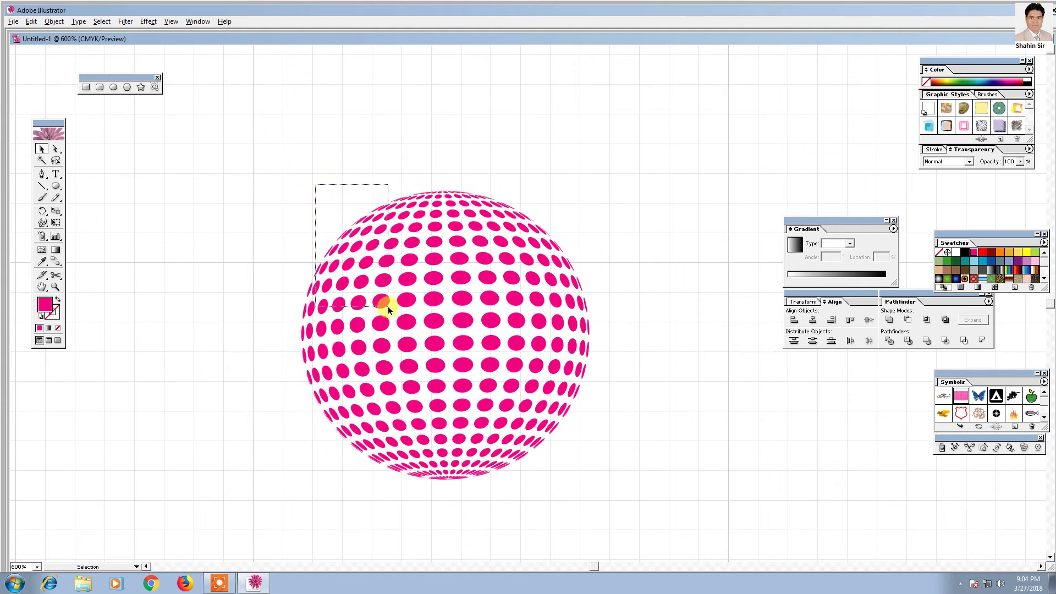
pyautogui.moveTo(385, 306); pyautogui.dragTo(391, 315)
pyautogui.click(298, 220)
pyautogui.moveTo(307, 184); pyautogui.dragTo(388, 311)
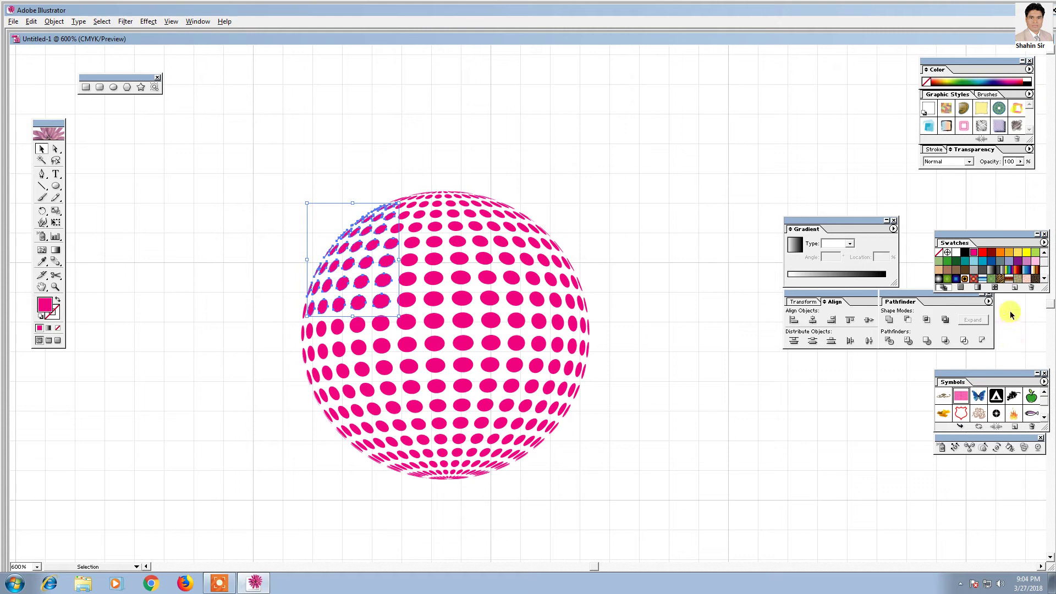
pyautogui.click(1027, 270)
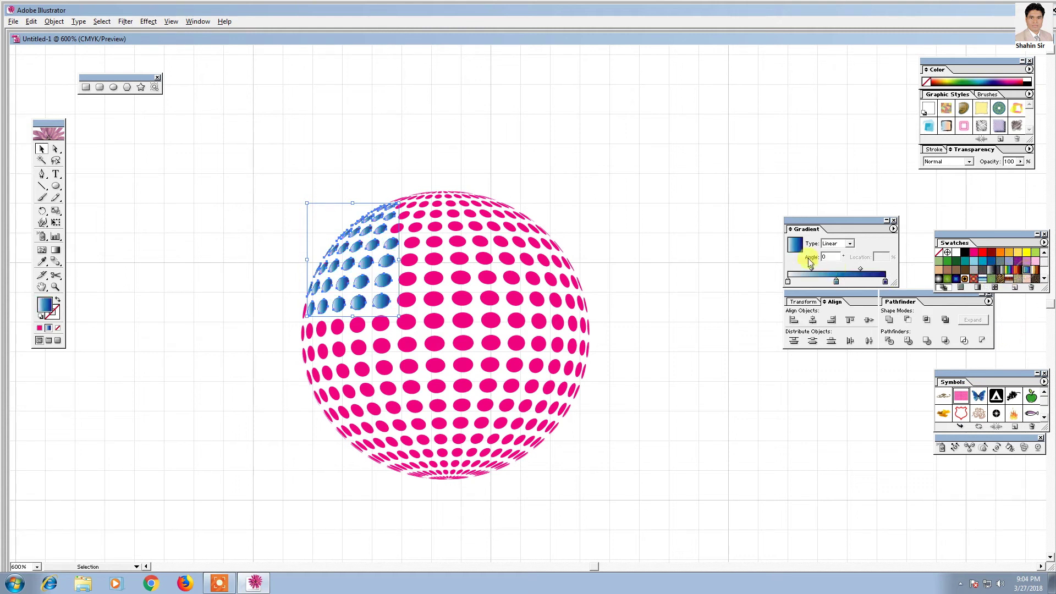
pyautogui.click(626, 165)
# Step: Fill the lower-left dots with an orange-brown gradient and the lower rows with a rainbow gradient
pyautogui.moveTo(258, 304); pyautogui.dragTo(361, 419)
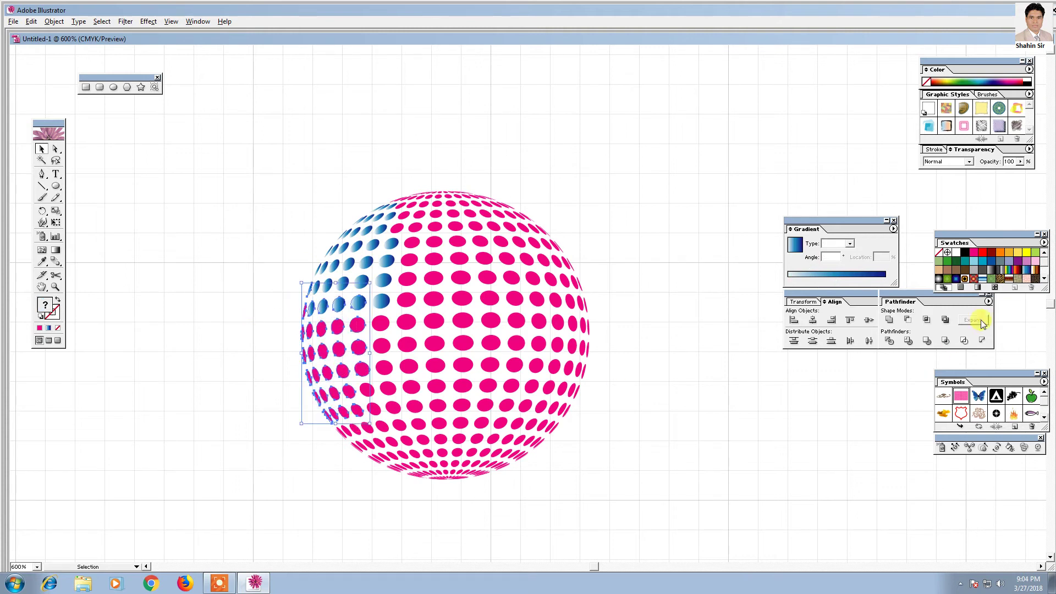
pyautogui.click(1015, 270)
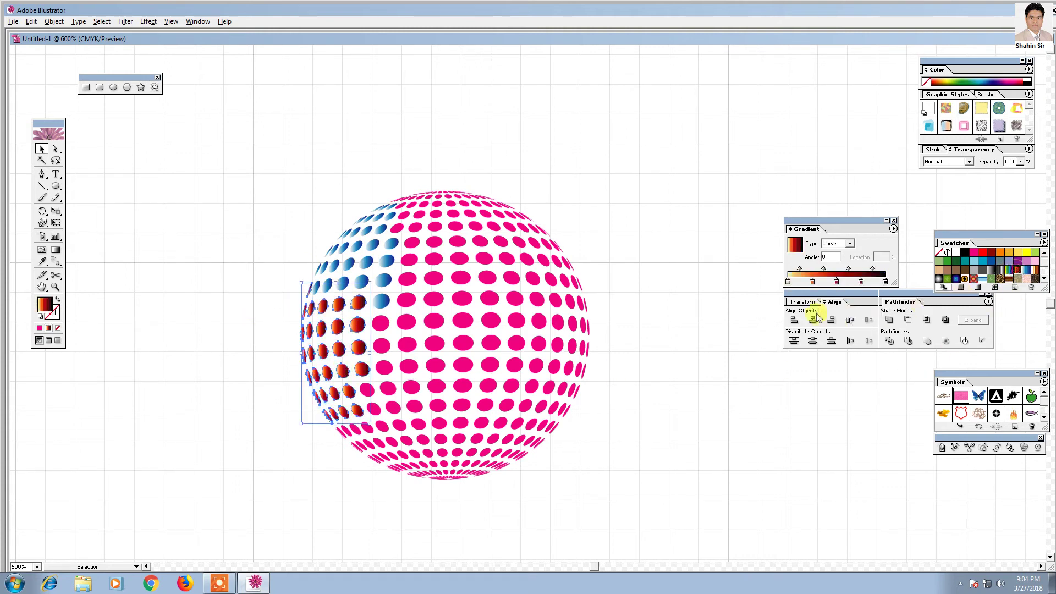
pyautogui.click(671, 230)
pyautogui.moveTo(302, 414); pyautogui.dragTo(464, 472)
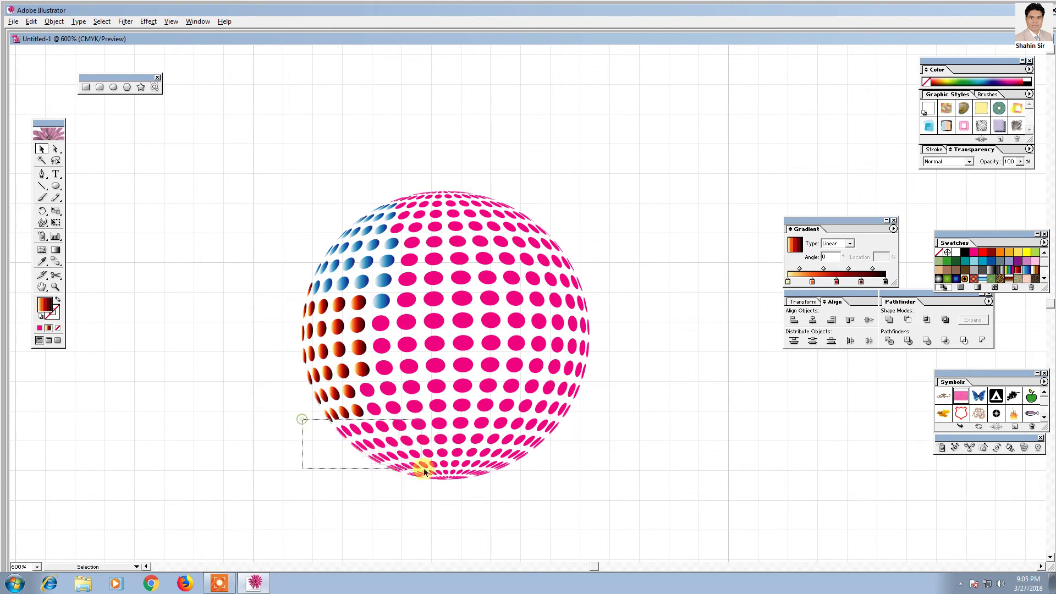
pyautogui.click(1009, 269)
pyautogui.click(740, 363)
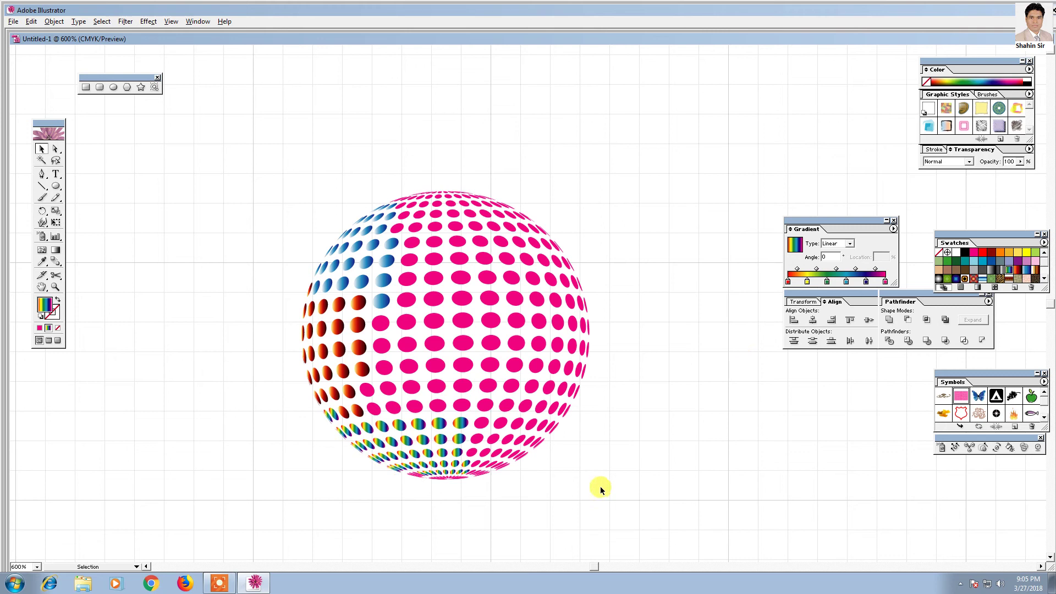
pyautogui.moveTo(393, 174); pyautogui.dragTo(543, 220)
# Step: Colour the top rows of dots green and a middle band dark green
pyautogui.click(946, 262)
pyautogui.click(660, 215)
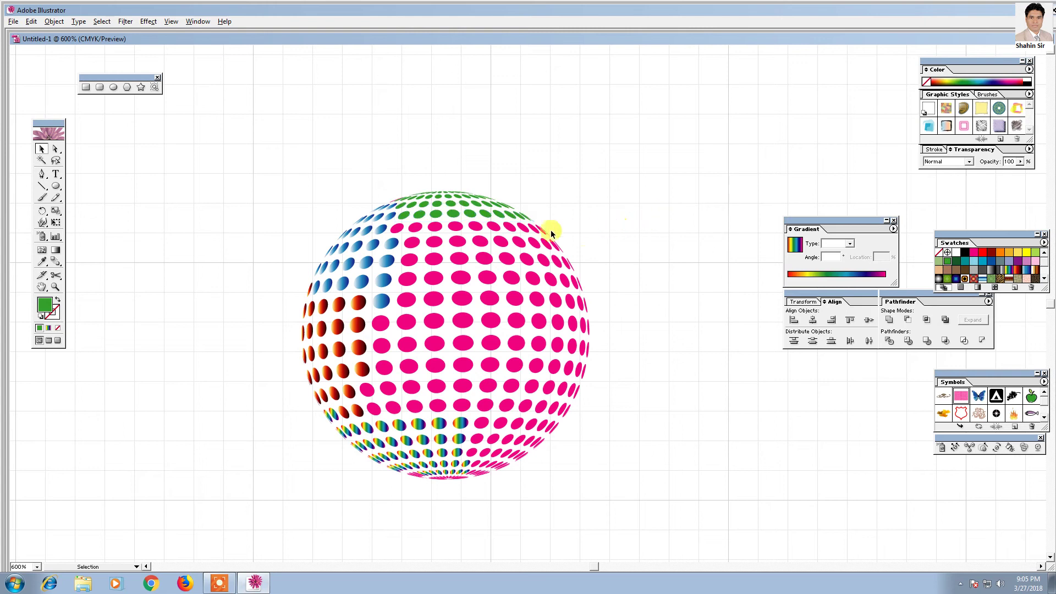
pyautogui.moveTo(399, 269); pyautogui.dragTo(520, 334)
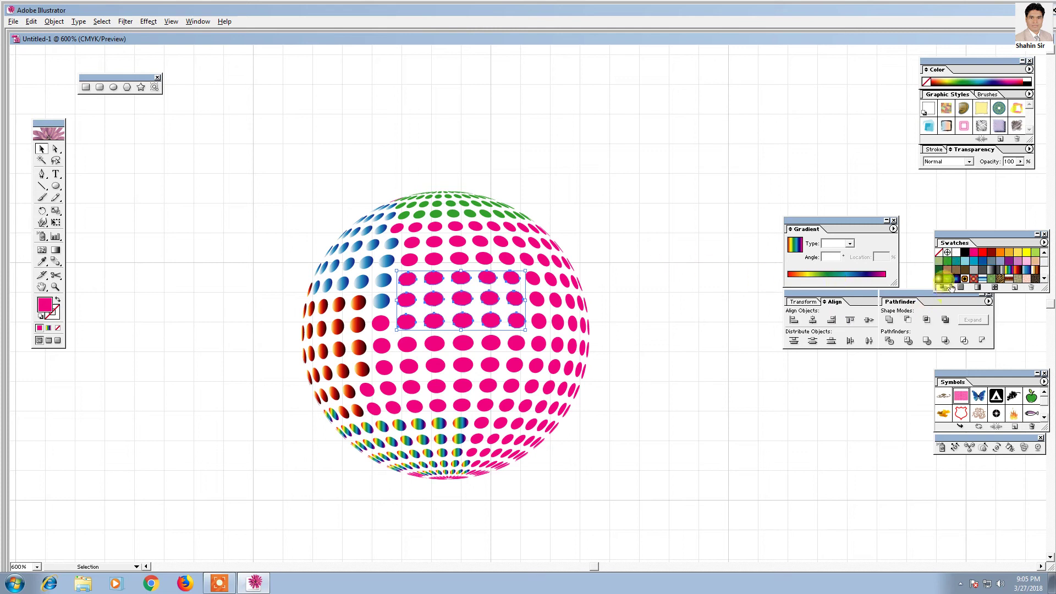
pyautogui.click(939, 271)
pyautogui.click(636, 211)
# Step: Colour the block below the green band purple and the right-side dots blue
pyautogui.moveTo(369, 317); pyautogui.dragTo(506, 414)
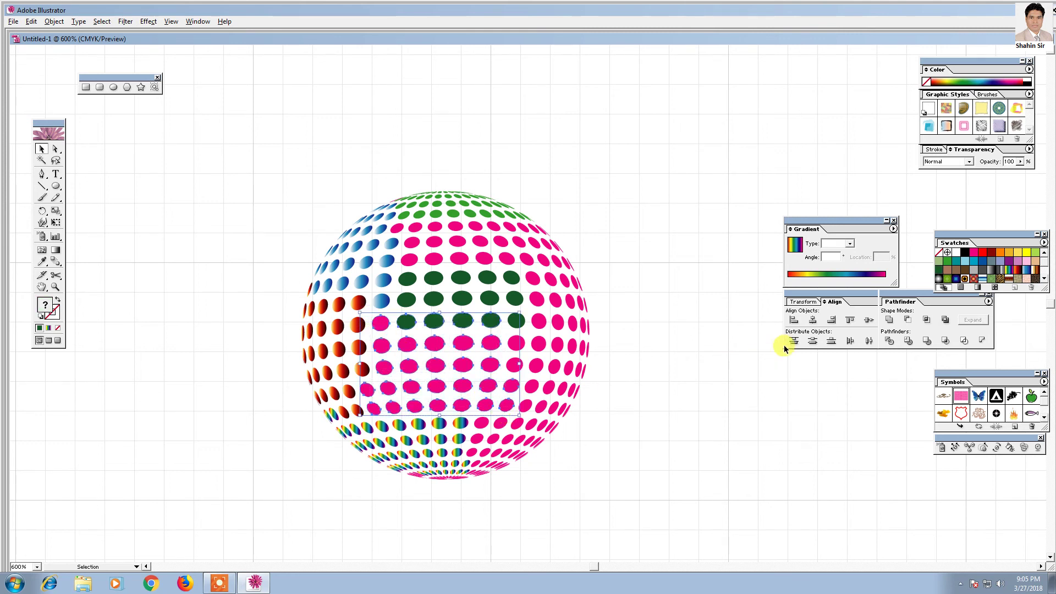
pyautogui.click(1010, 262)
pyautogui.click(717, 339)
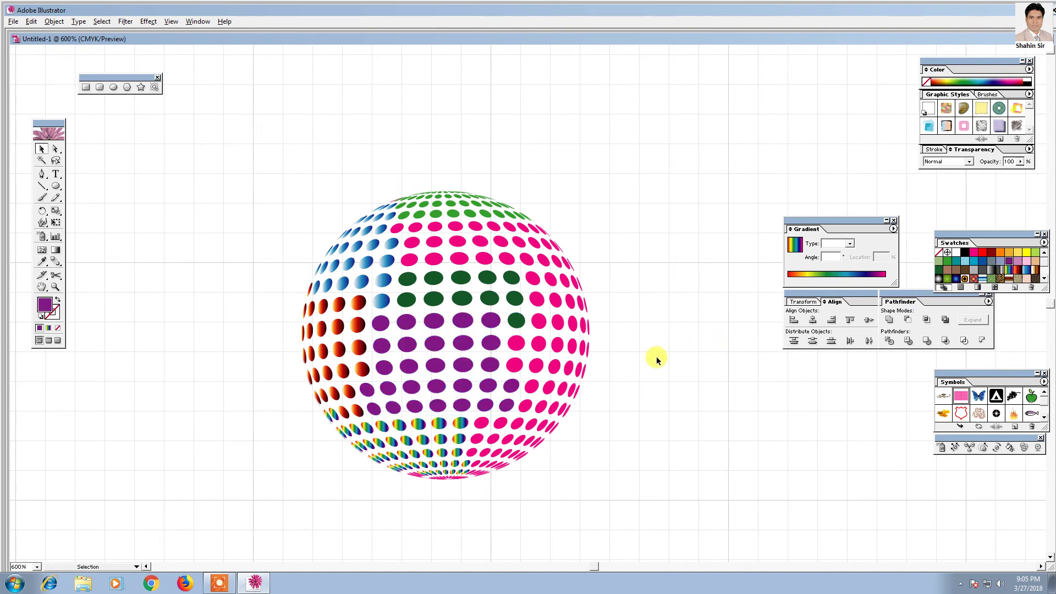
pyautogui.moveTo(613, 238)
pyautogui.mouseDown()
pyautogui.moveTo(526, 353)
pyautogui.moveTo(519, 410)
pyautogui.mouseUp()
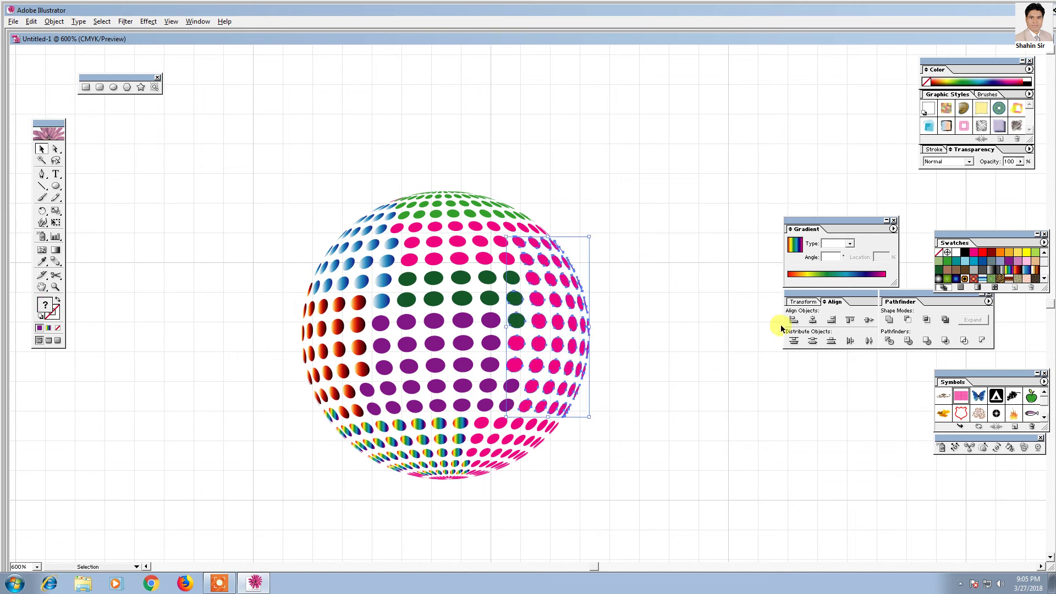
pyautogui.click(939, 270)
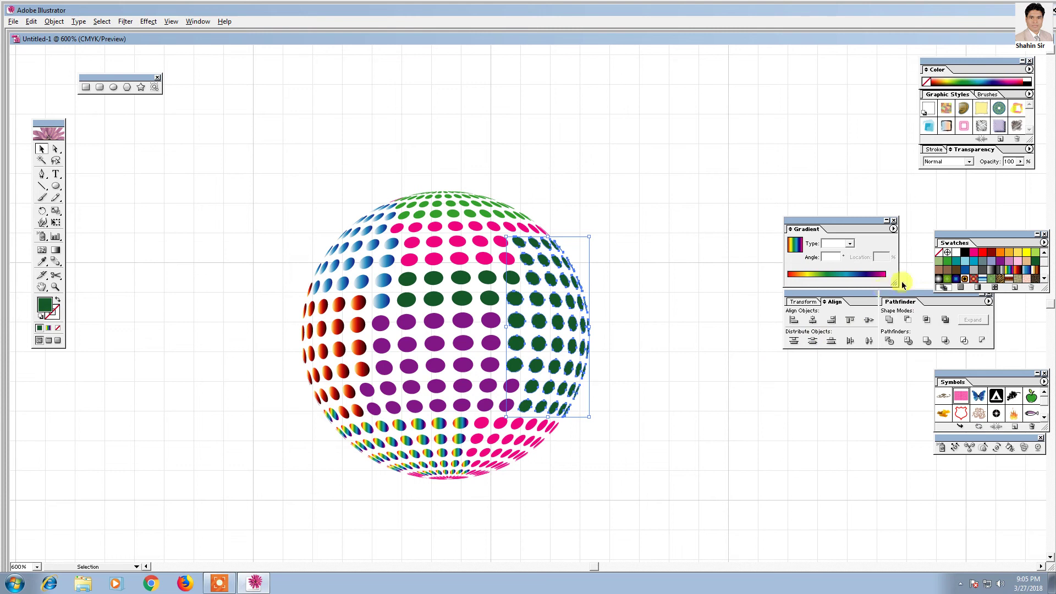
pyautogui.click(964, 270)
pyautogui.click(807, 391)
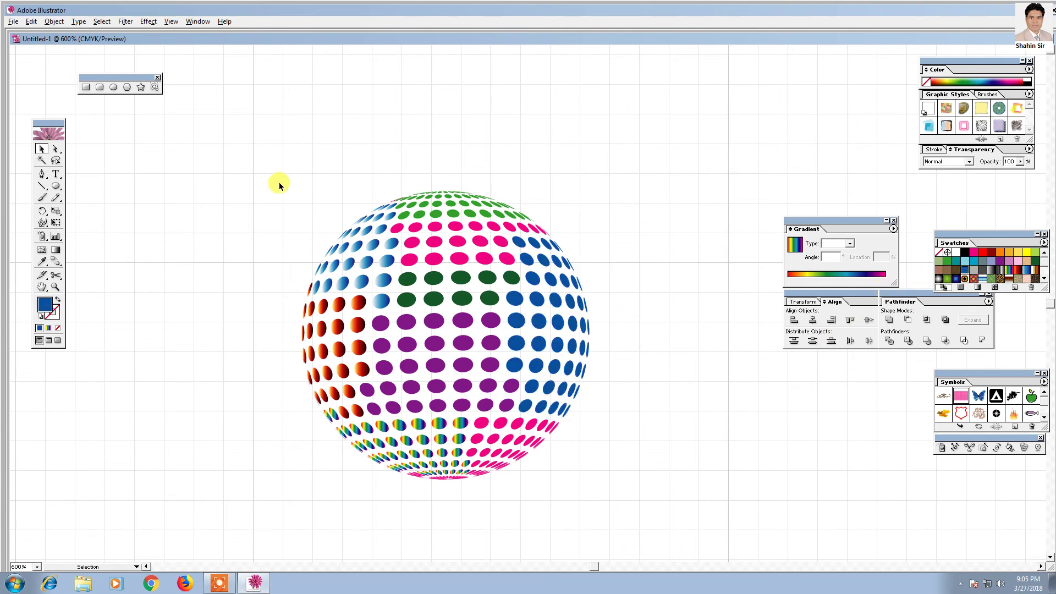
pyautogui.moveTo(294, 166); pyautogui.dragTo(589, 499)
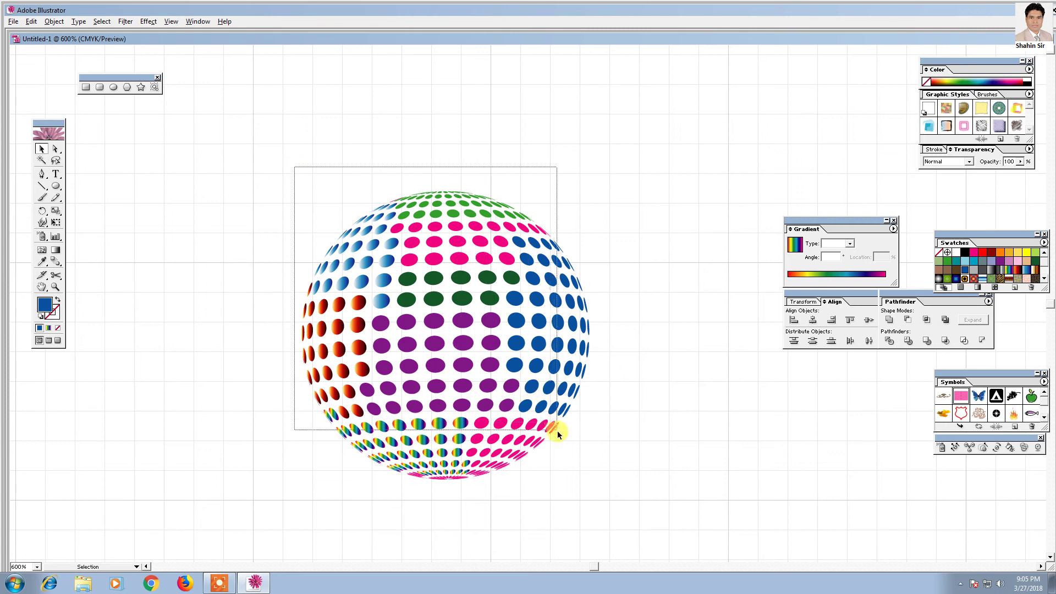
# Step: Group all the selected dots into one sphere
pyautogui.rightClick(430, 280)
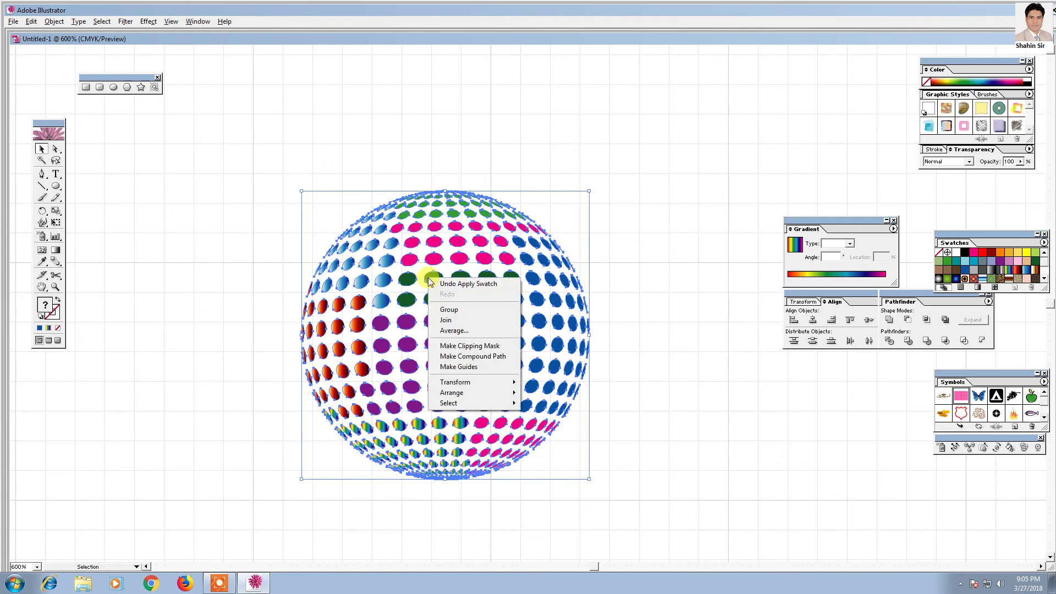
pyautogui.click(445, 309)
pyautogui.click(440, 133)
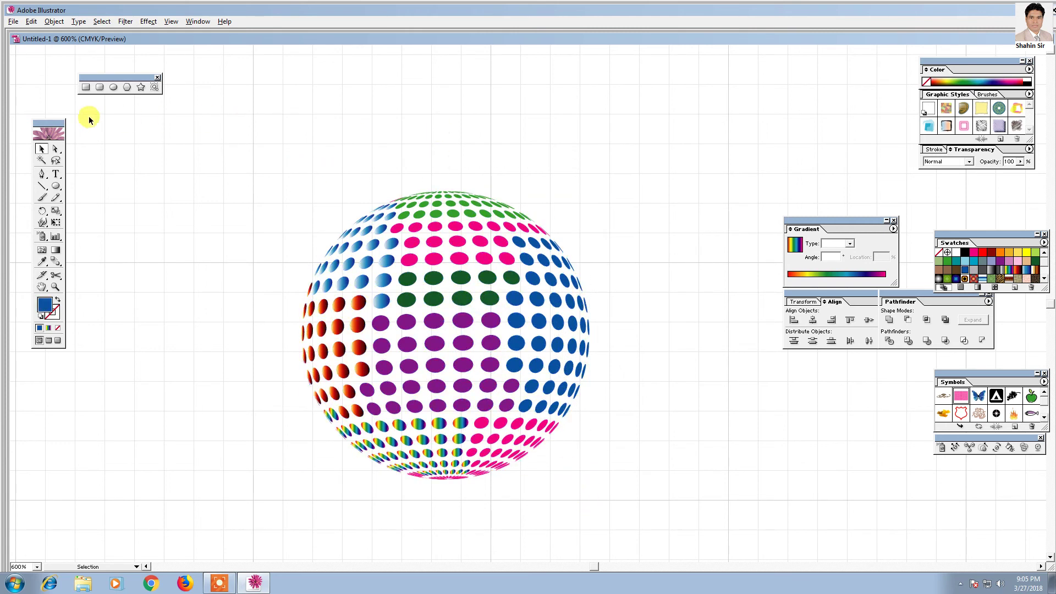
# Step: Draw a large rectangle covering the whole dotted sphere
pyautogui.click(85, 87)
pyautogui.moveTo(218, 176); pyautogui.dragTo(655, 441)
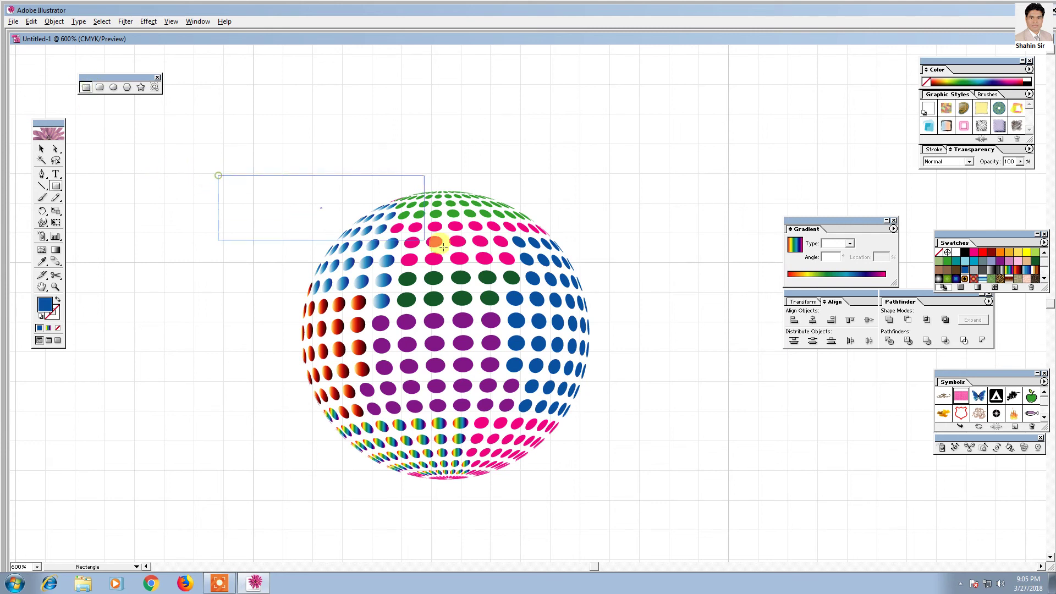
pyautogui.moveTo(655, 441); pyautogui.dragTo(745, 494)
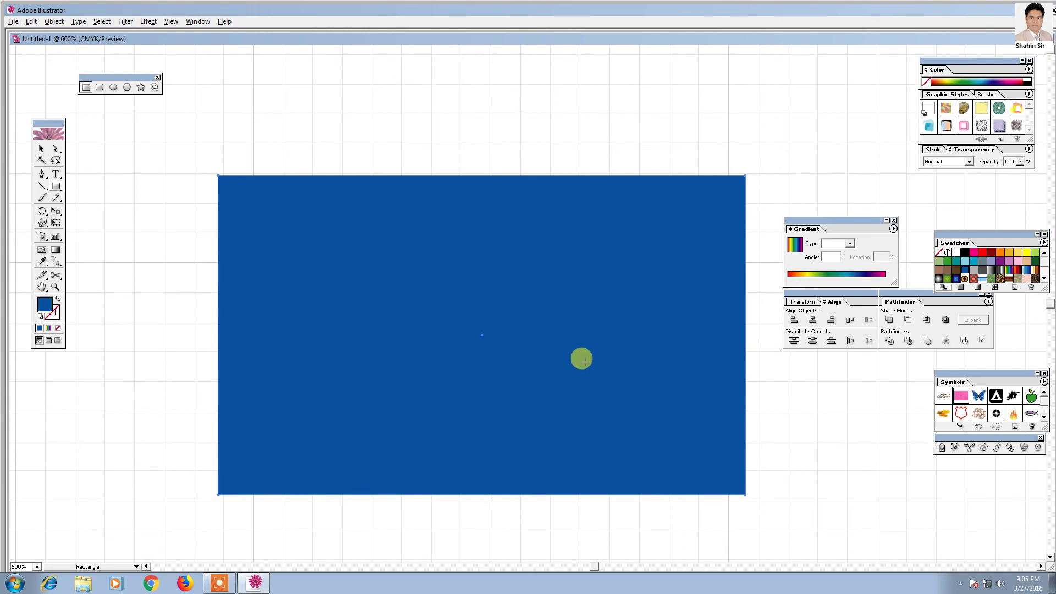
pyautogui.click(41, 148)
# Step: Send the rectangle behind the dotted sphere and fill it cyan-blue
pyautogui.rightClick(474, 273)
pyautogui.moveTo(499, 388)
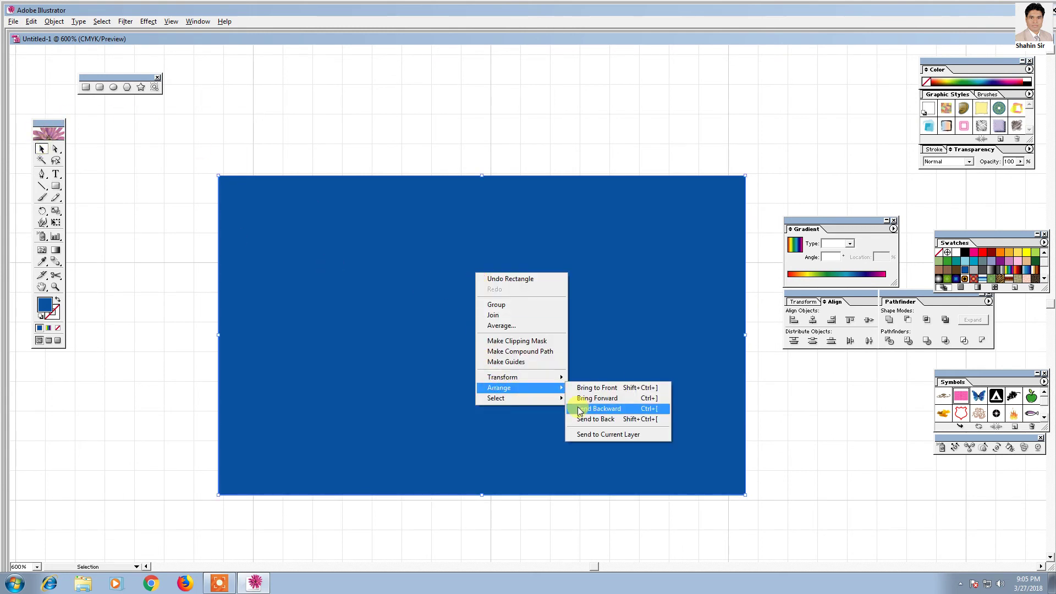
pyautogui.click(583, 421)
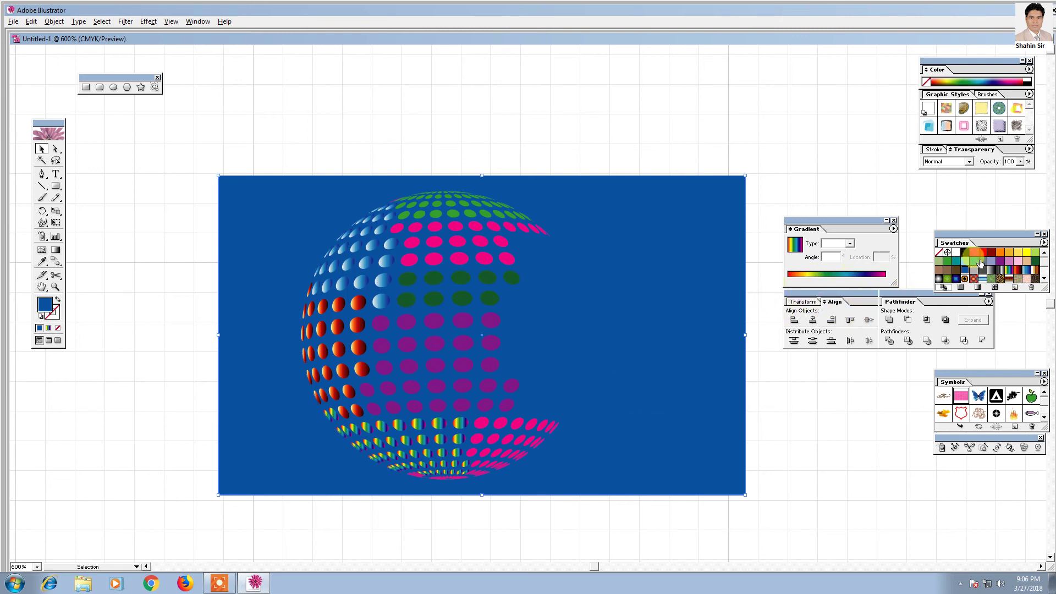
pyautogui.click(1035, 252)
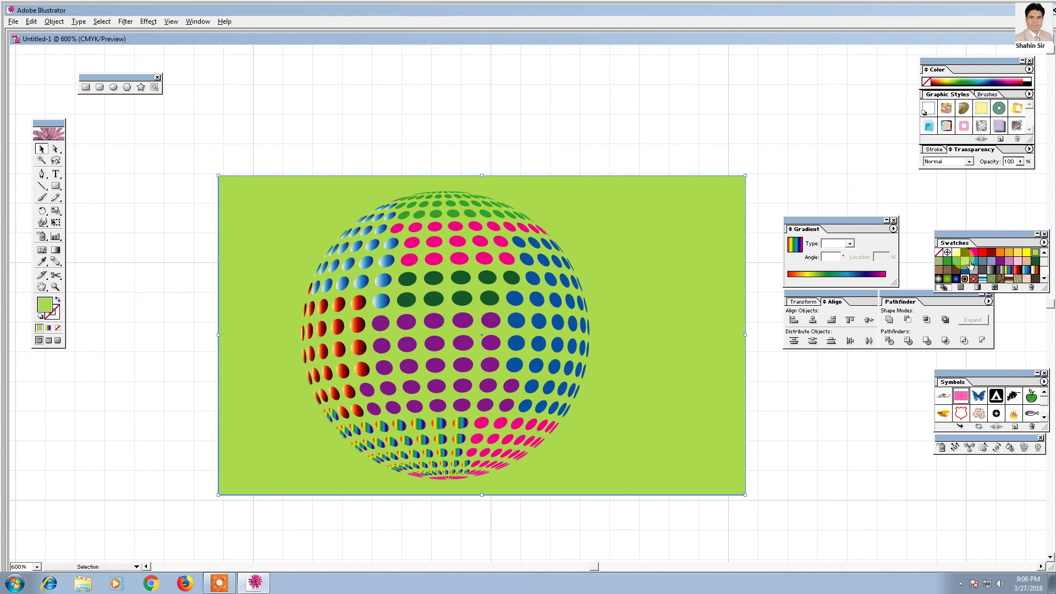
pyautogui.click(973, 262)
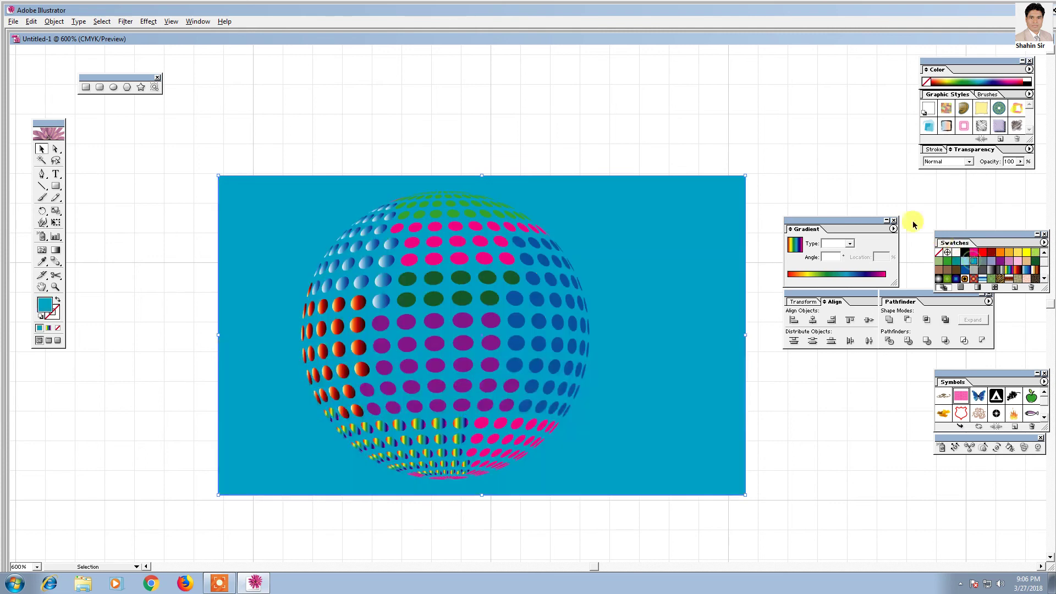
pyautogui.click(197, 21)
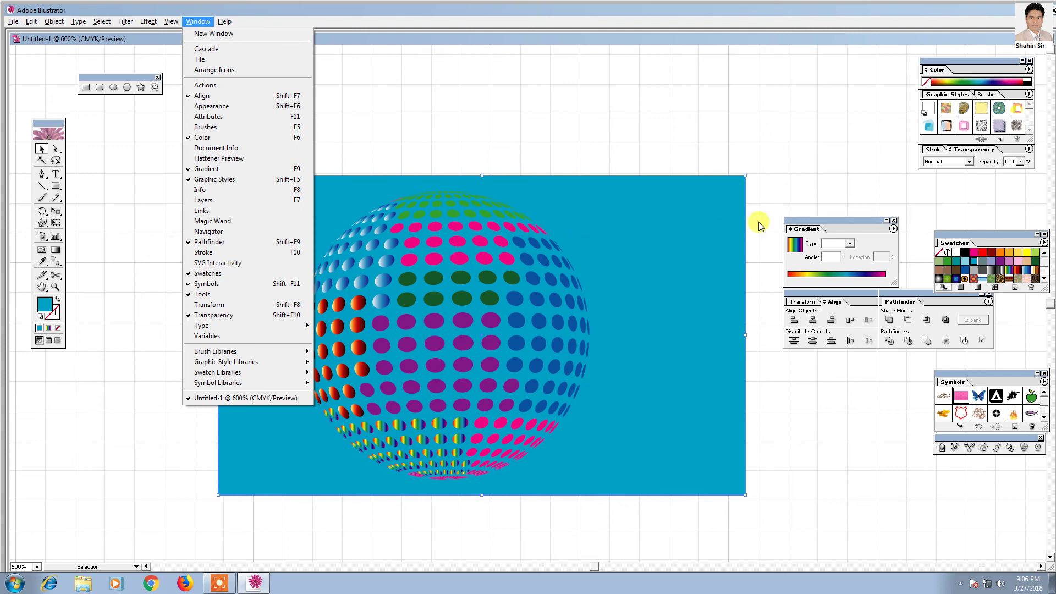
pyautogui.click(1019, 162)
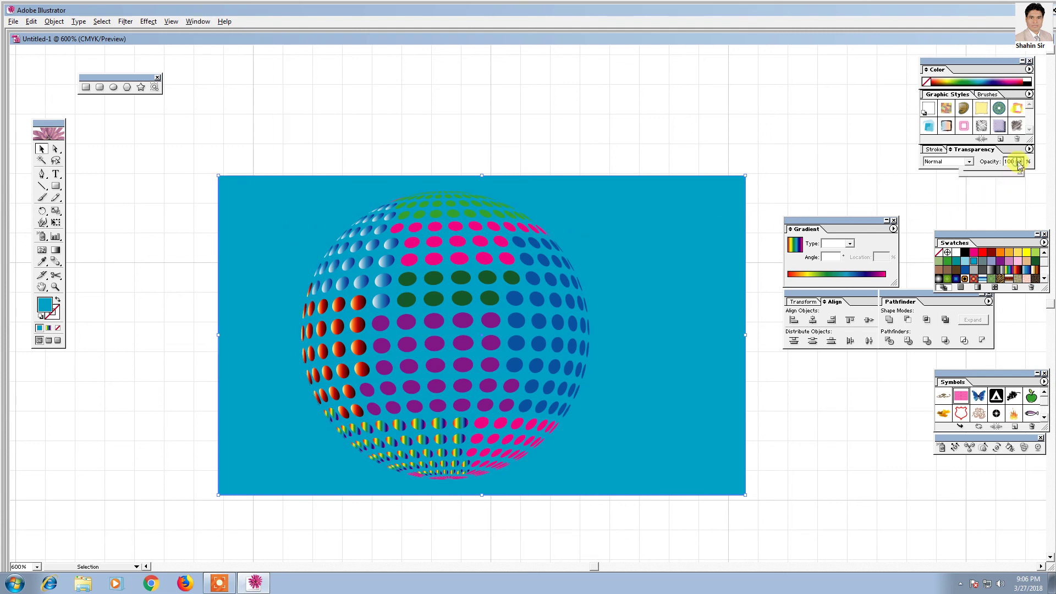
# Step: Lower the background rectangle's opacity so it becomes a translucent light blue
pyautogui.moveTo(1019, 175); pyautogui.dragTo(997, 179)
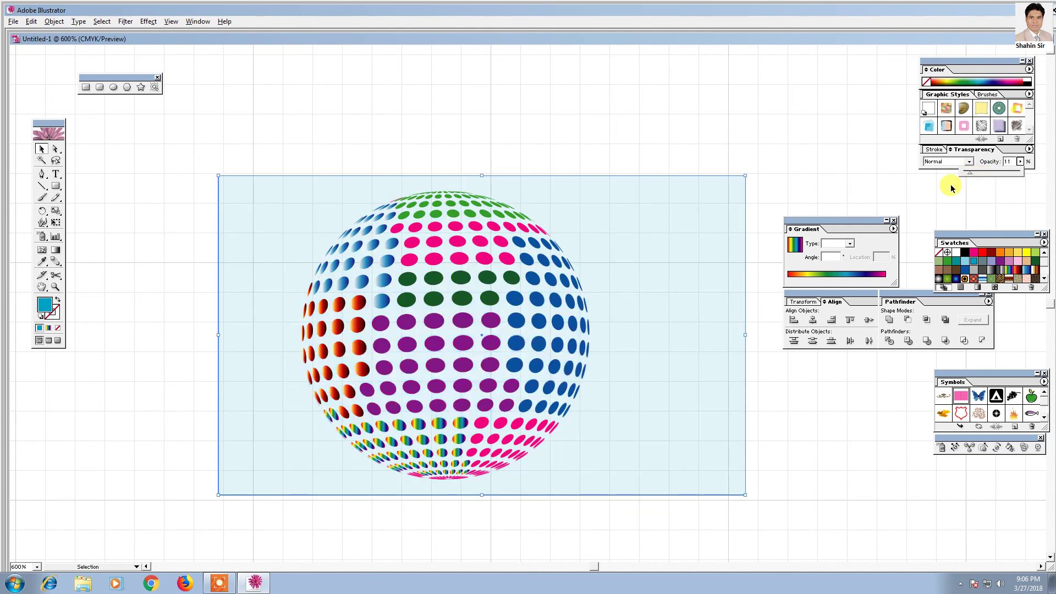
pyautogui.moveTo(971, 174); pyautogui.dragTo(978, 174)
pyautogui.click(228, 102)
# Step: Nudge the dotted sphere slightly left, then select both sphere and background
pyautogui.click(363, 267)
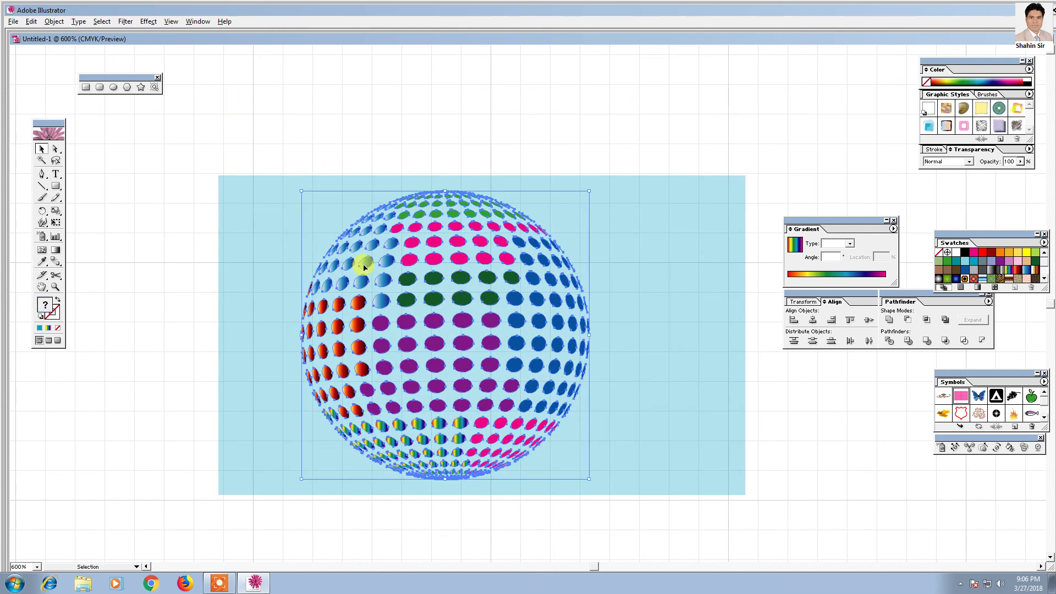
pyautogui.press('Left')
pyautogui.press('Left')
pyautogui.press('Left')
pyautogui.press('Left')
pyautogui.press('Left')
pyautogui.press('Left')
pyautogui.press('Left')
pyautogui.press('Left')
pyautogui.click(397, 138)
pyautogui.moveTo(185, 149); pyautogui.dragTo(597, 484)
# Step: Group the sphere with its background rectangle, shift the group left, and deselect
pyautogui.rightClick(533, 297)
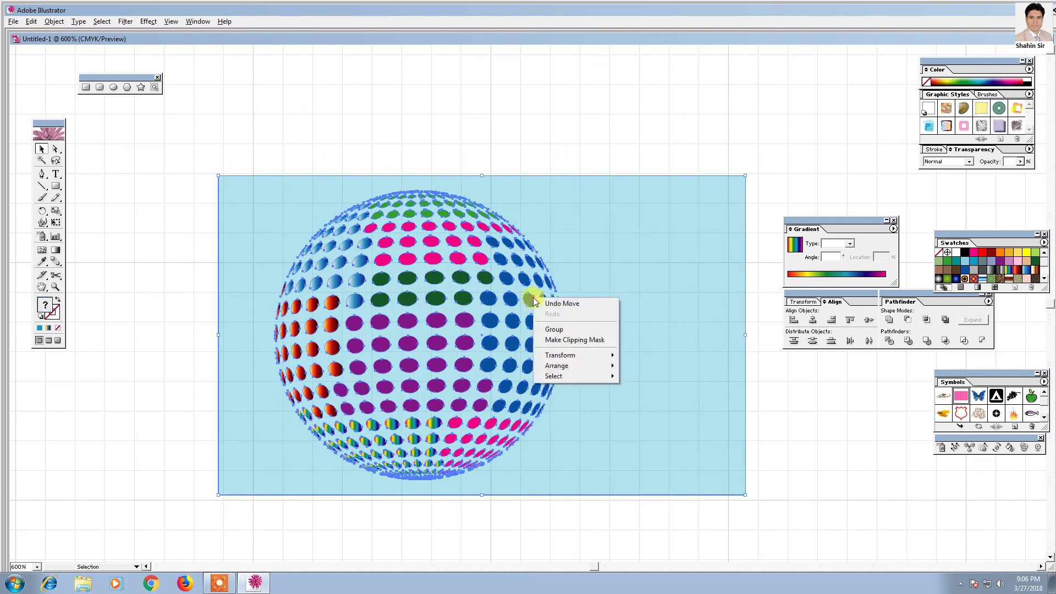
pyautogui.click(552, 329)
pyautogui.moveTo(608, 297); pyautogui.dragTo(489, 302)
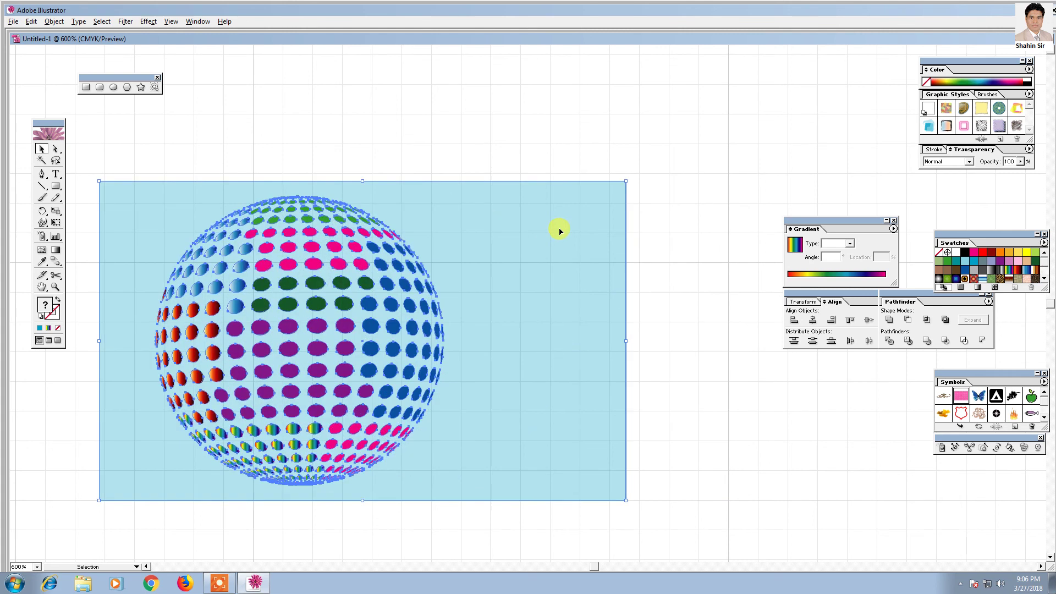
pyautogui.click(603, 134)
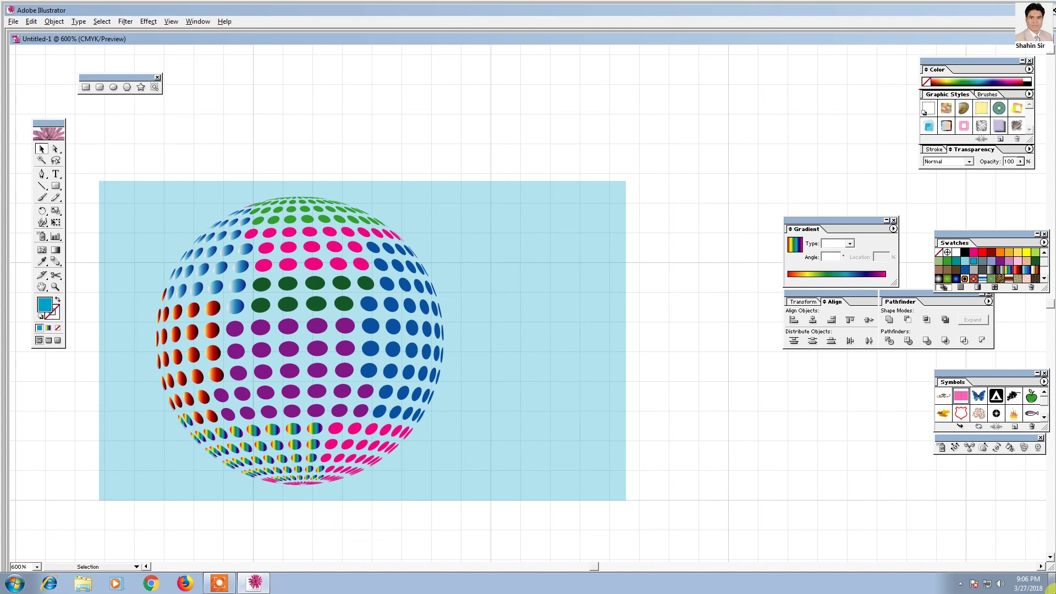
pyautogui.click(219, 583)
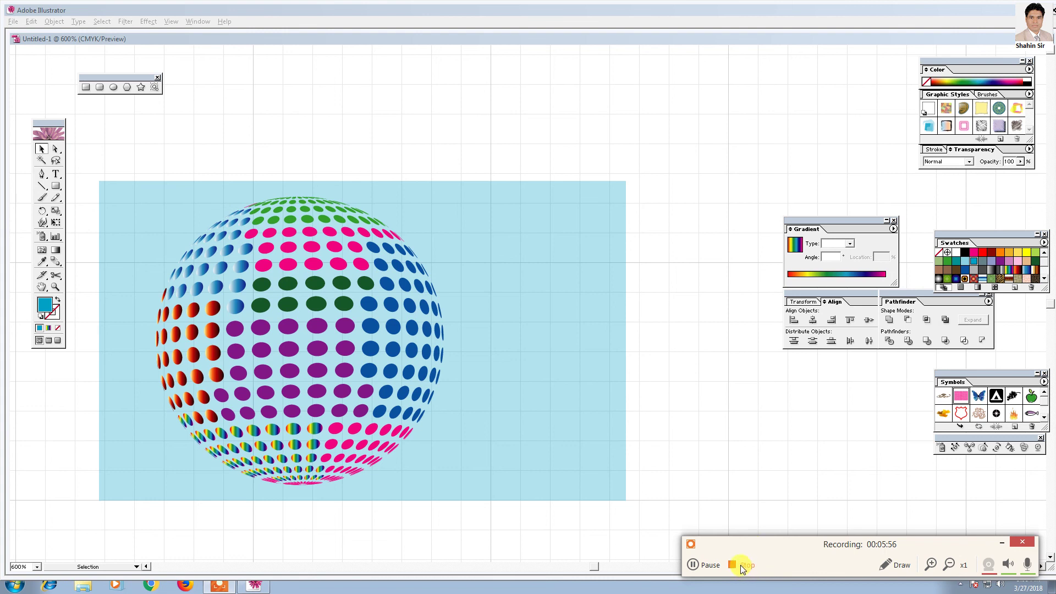